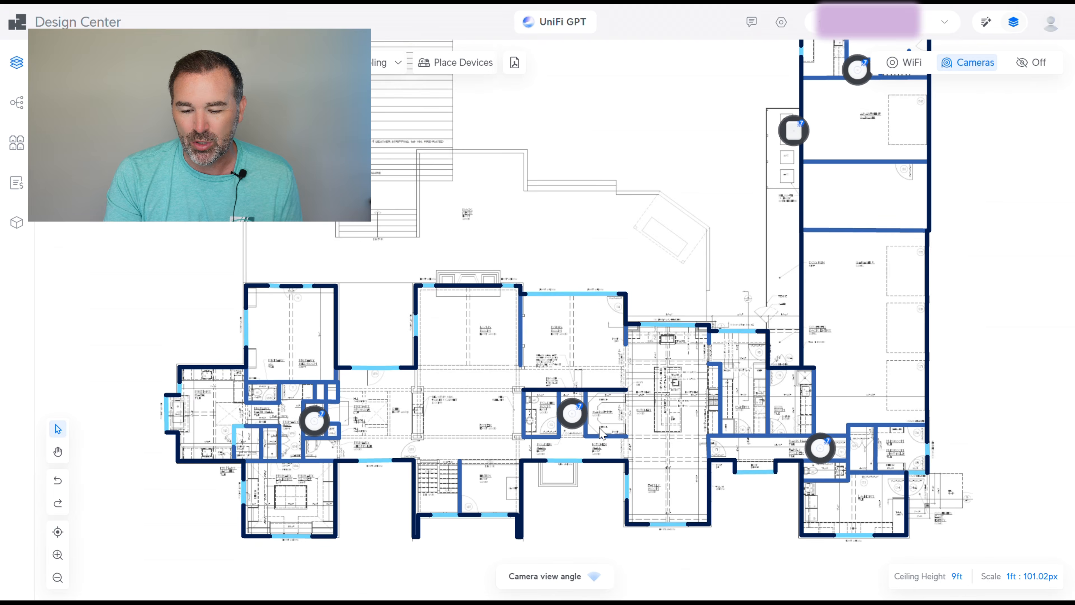
# Pan and zoom across the main-floor plan to inspect its upper rooms and bottom edge
pyautogui.moveTo(576, 416)
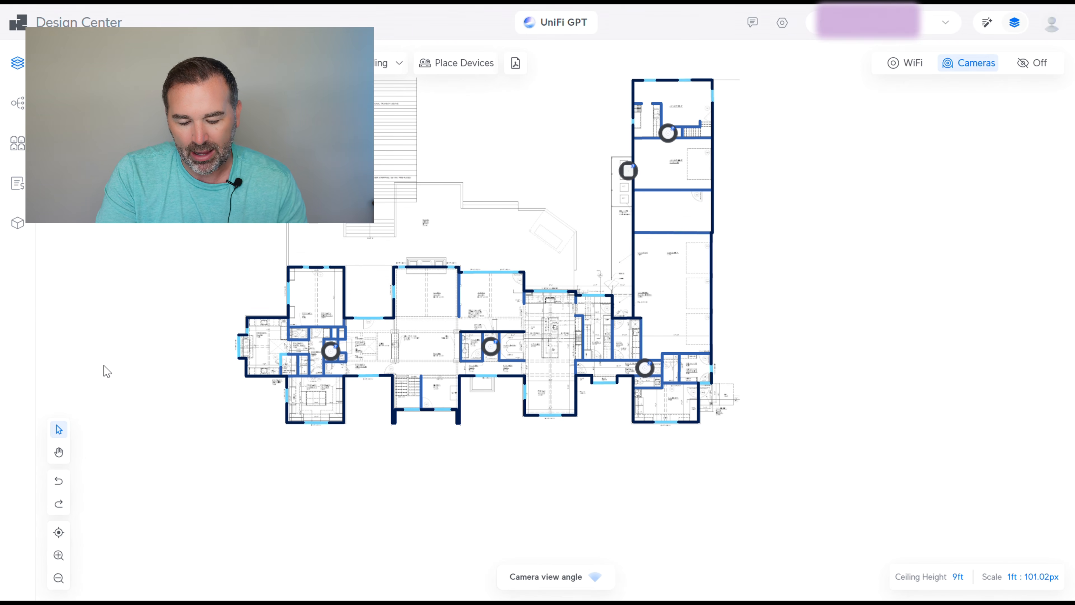
pyautogui.moveTo(137, 381); pyautogui.dragTo(136, 273)
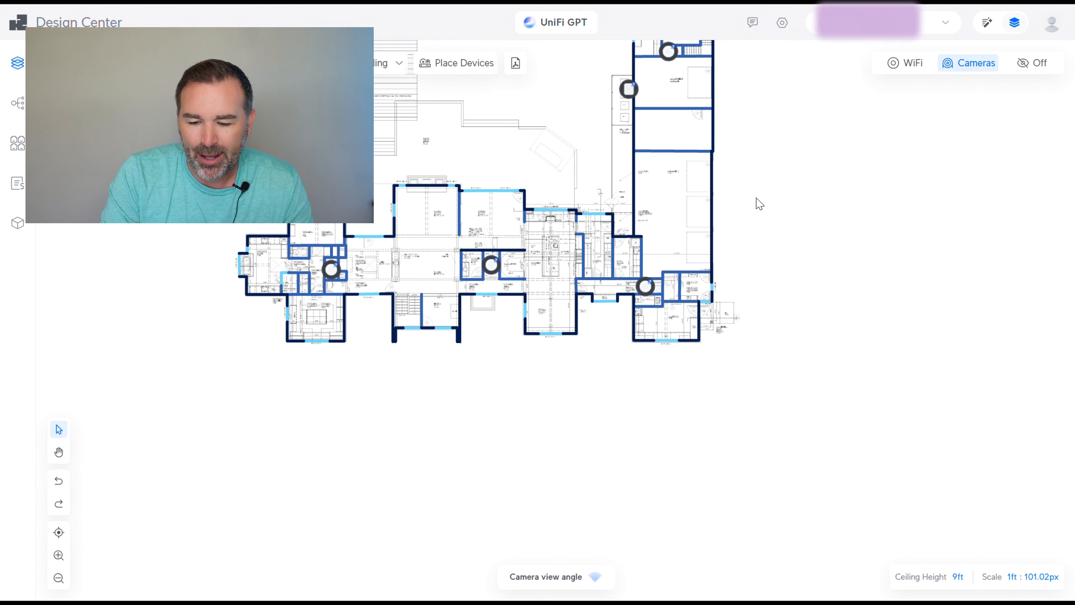
pyautogui.moveTo(734, 320); pyautogui.dragTo(746, 403)
pyautogui.scroll(4, 770, 408)
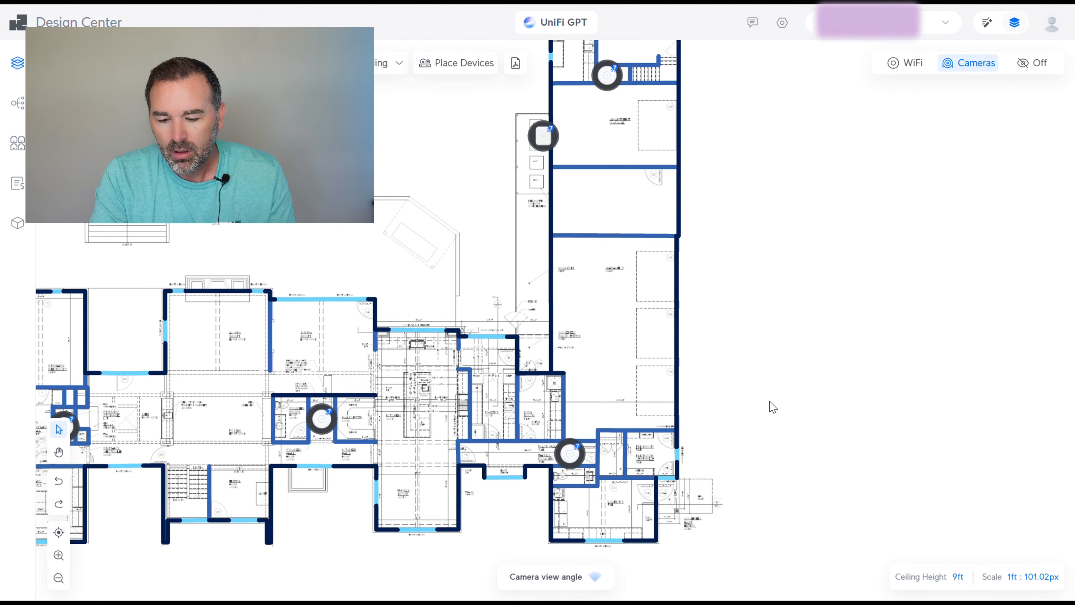
pyautogui.scroll(2, 770, 408)
pyautogui.moveTo(737, 413); pyautogui.dragTo(812, 232)
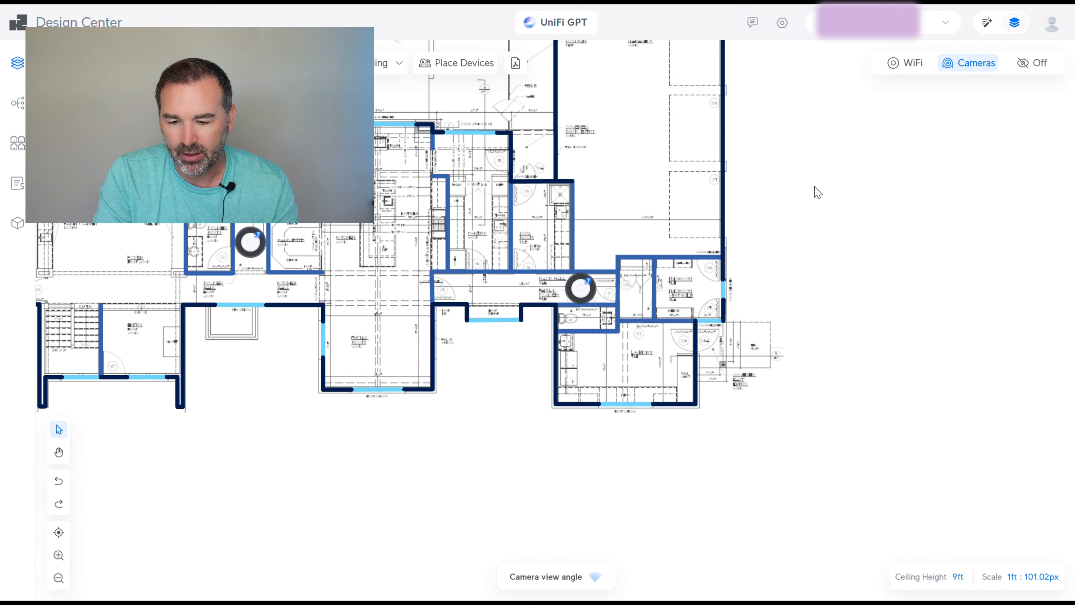
pyautogui.moveTo(816, 190); pyautogui.dragTo(799, 360)
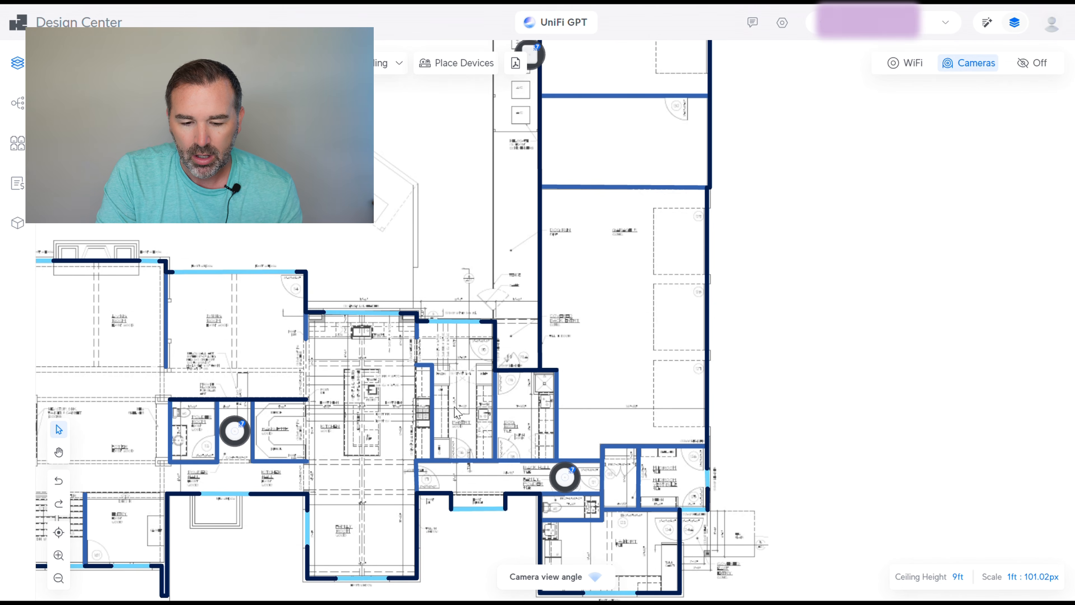
pyautogui.moveTo(351, 252); pyautogui.dragTo(720, 366)
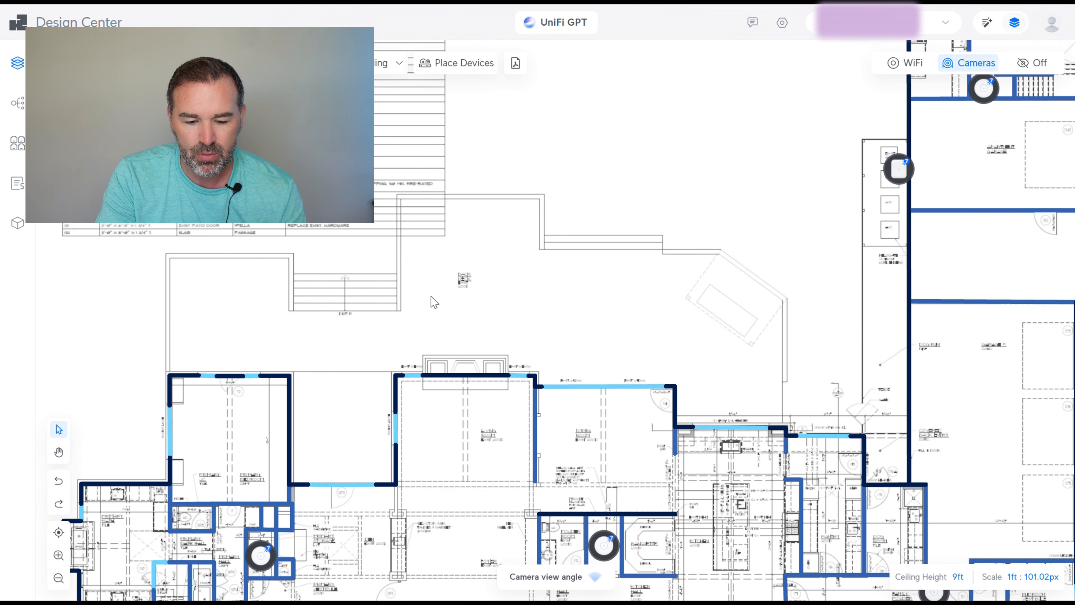
pyautogui.moveTo(449, 280); pyautogui.dragTo(586, 127)
pyautogui.moveTo(599, 290); pyautogui.dragTo(583, 259)
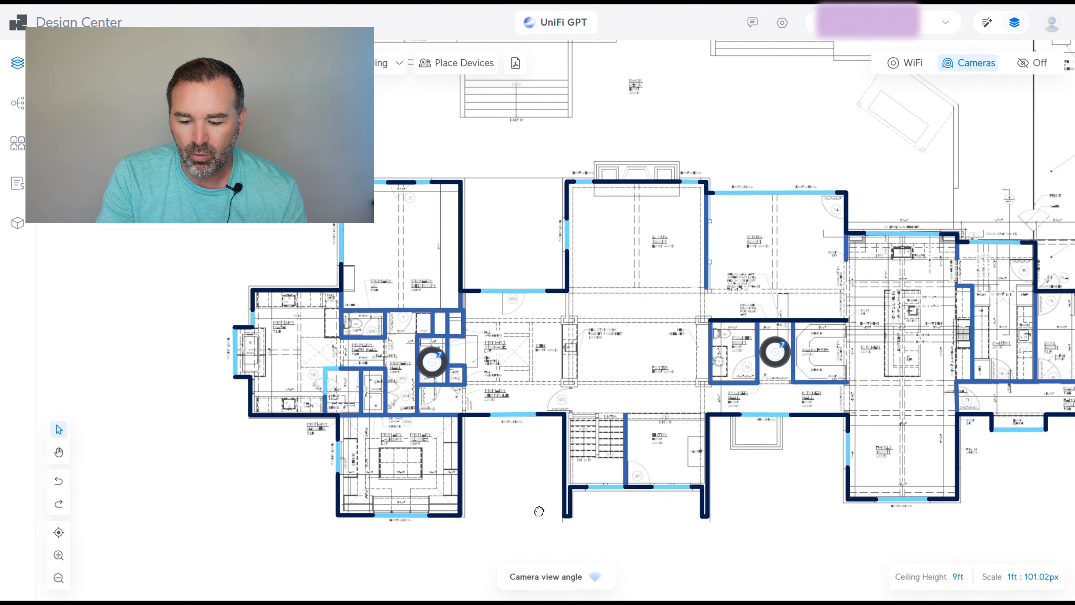
pyautogui.moveTo(538, 512); pyautogui.dragTo(328, 303)
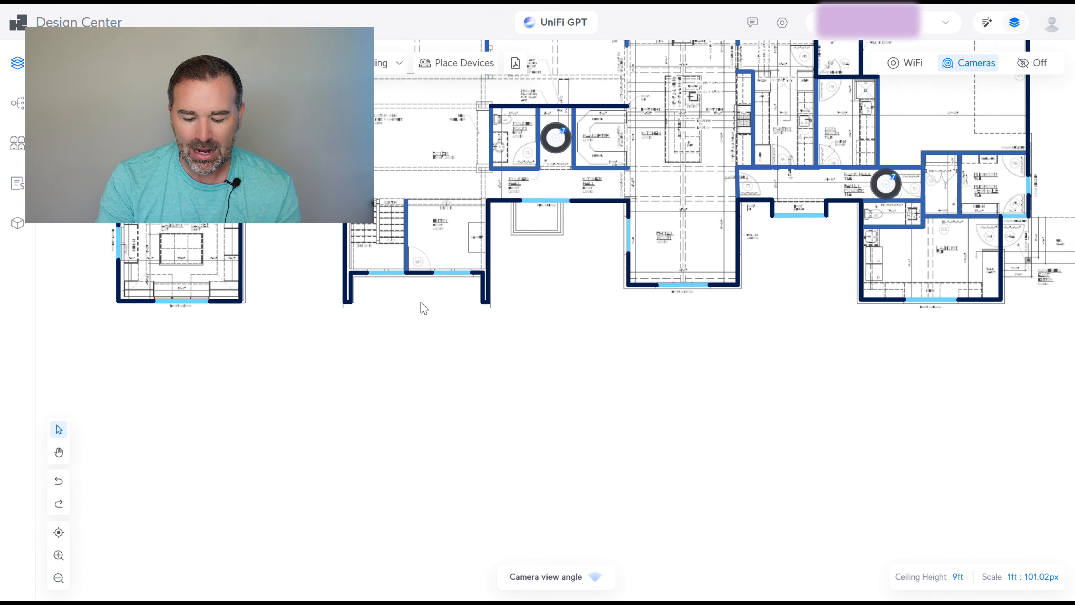
pyautogui.moveTo(416, 381); pyautogui.dragTo(416, 315)
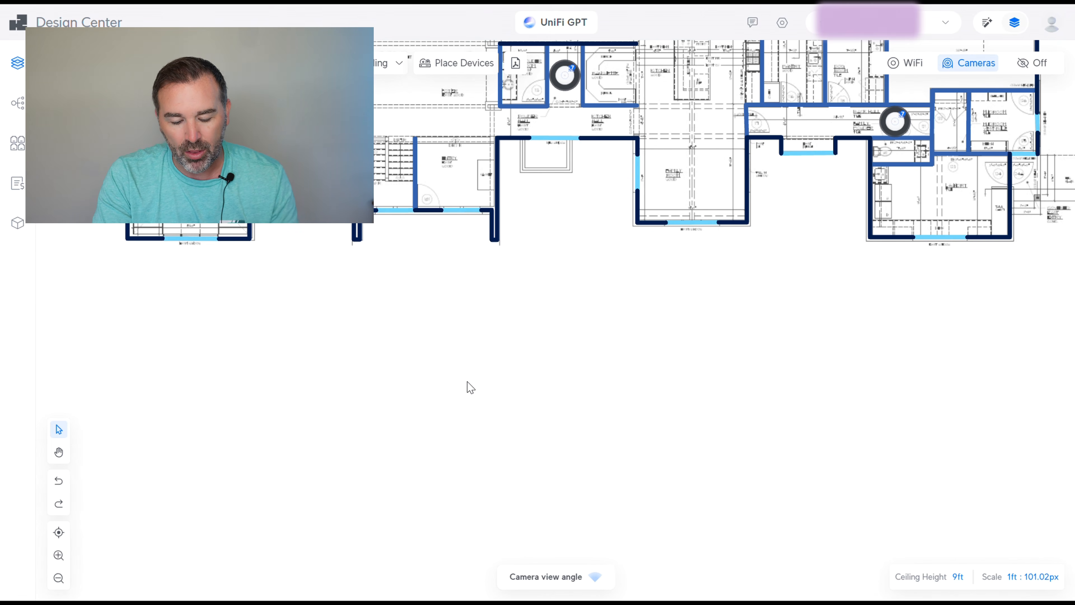
# Zoom out and back in, briefly view the basement floor plan, then return to the main floor
pyautogui.scroll(-5, 477, 405)
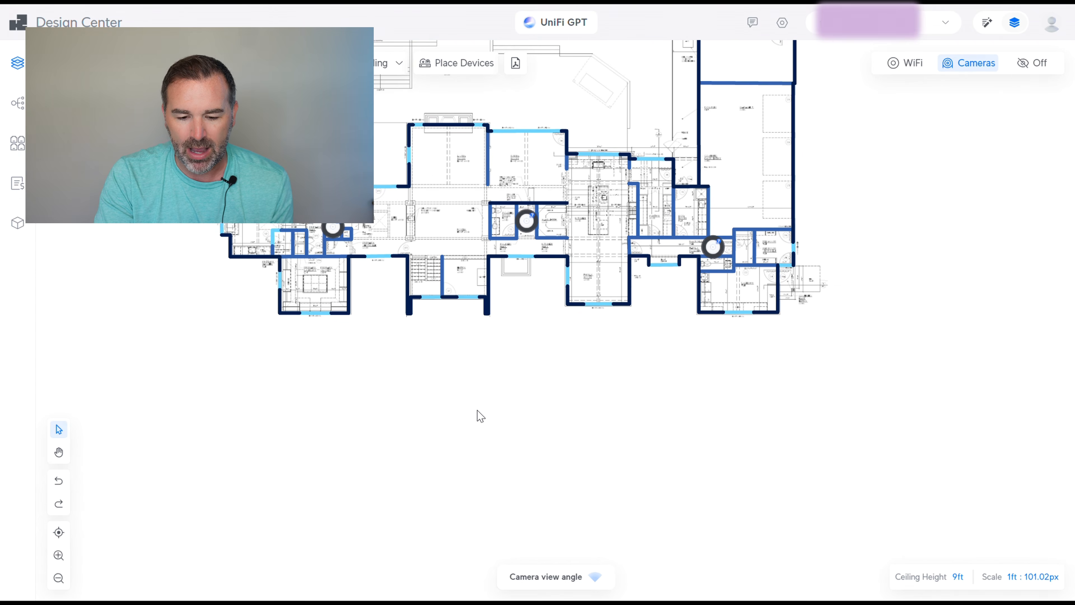
pyautogui.scroll(-3, 479, 429)
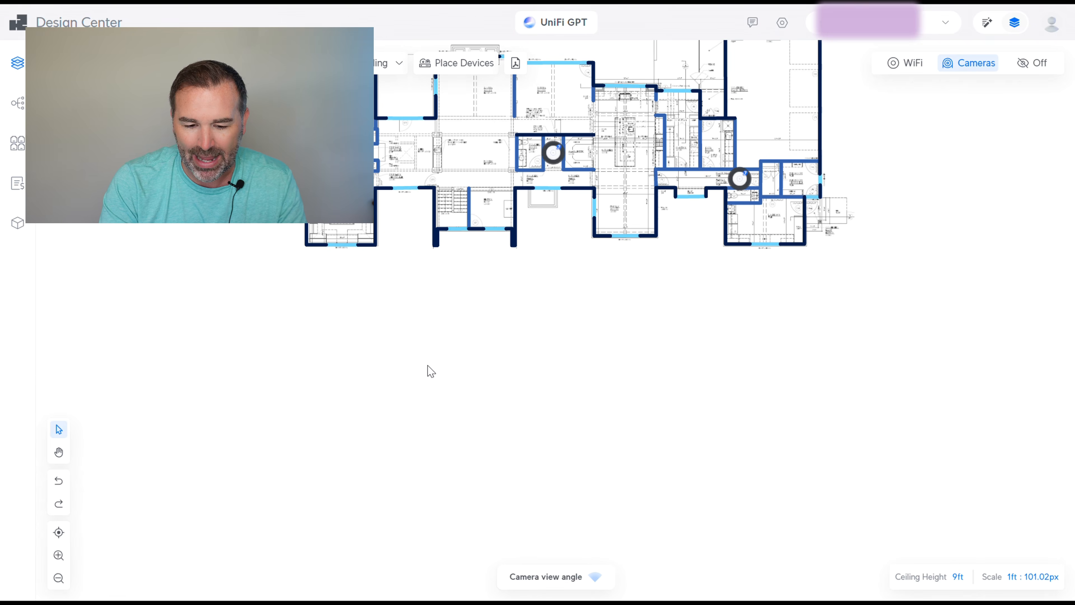
pyautogui.scroll(3, 341, 440)
pyautogui.scroll(2, 340, 442)
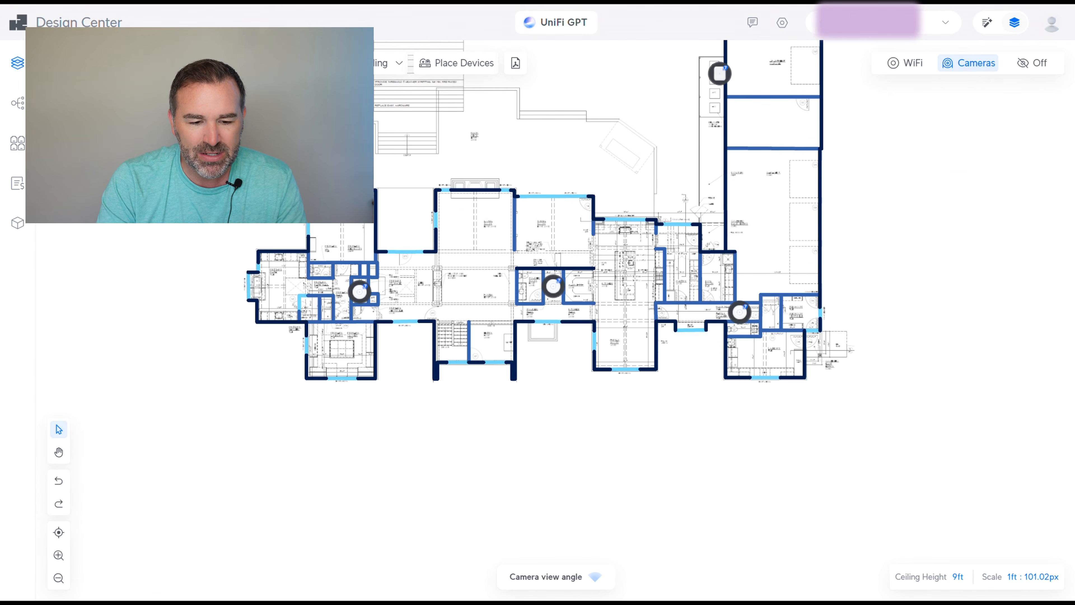
pyautogui.click(106, 106)
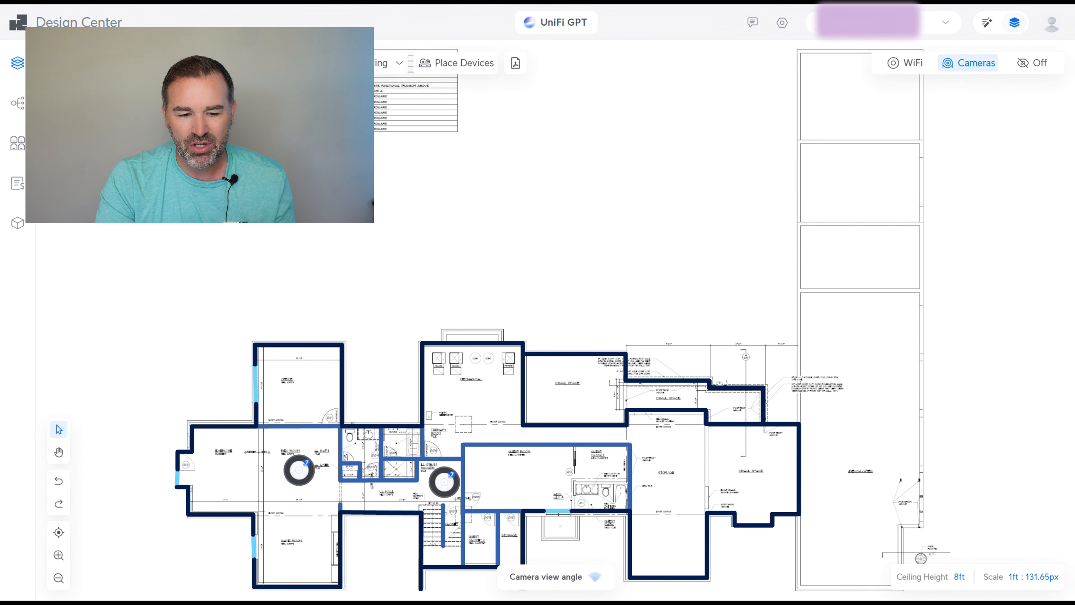
pyautogui.click(106, 97)
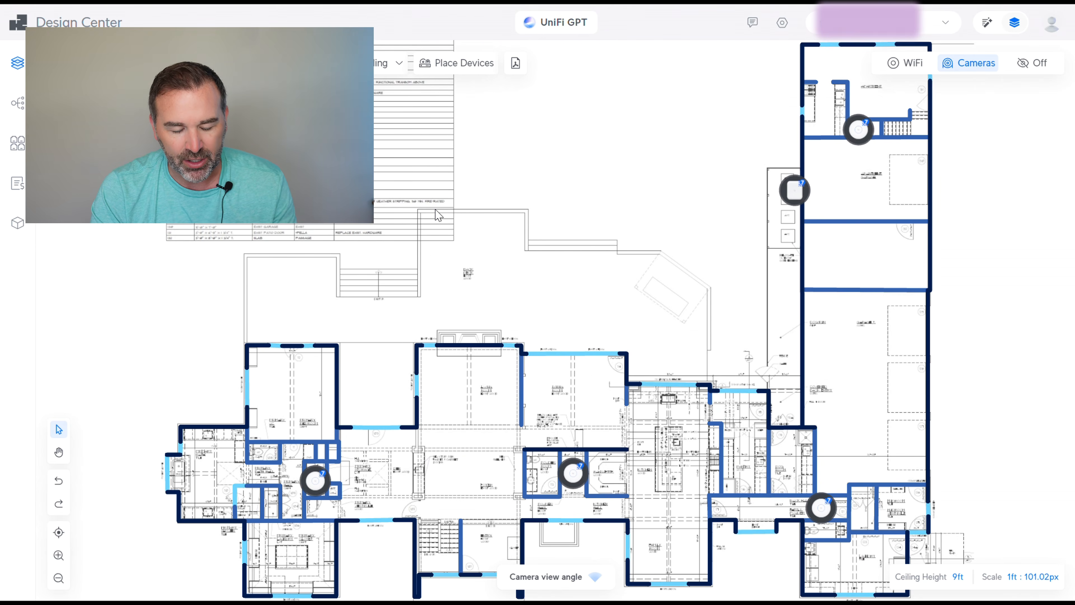
# Zoom out and center the main-floor plan with open space around it
pyautogui.scroll(-3, 472, 217)
pyautogui.scroll(-2, 473, 218)
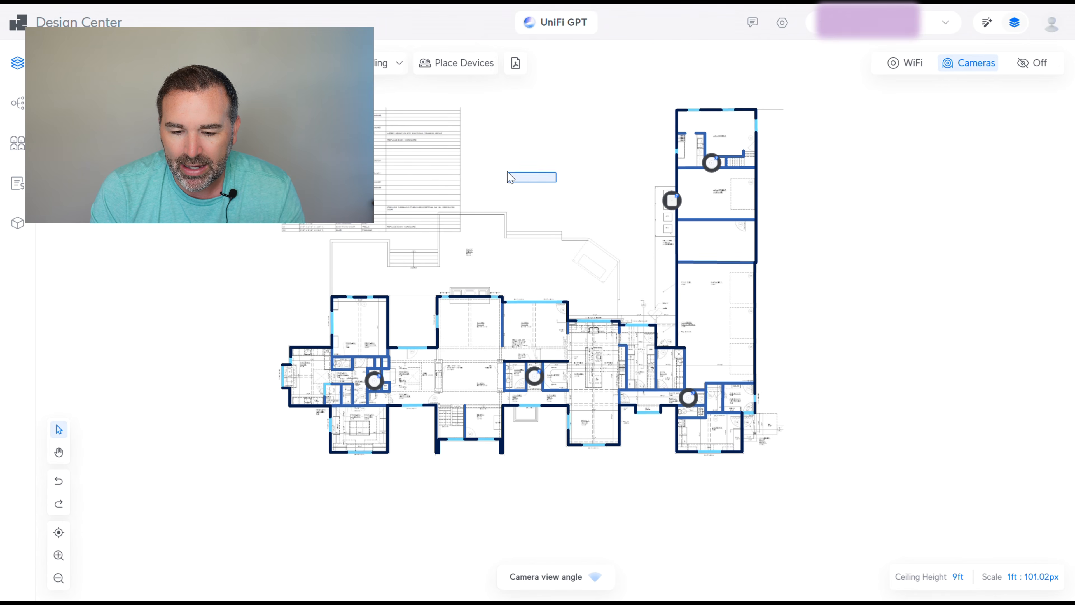
pyautogui.moveTo(590, 218); pyautogui.dragTo(464, 196)
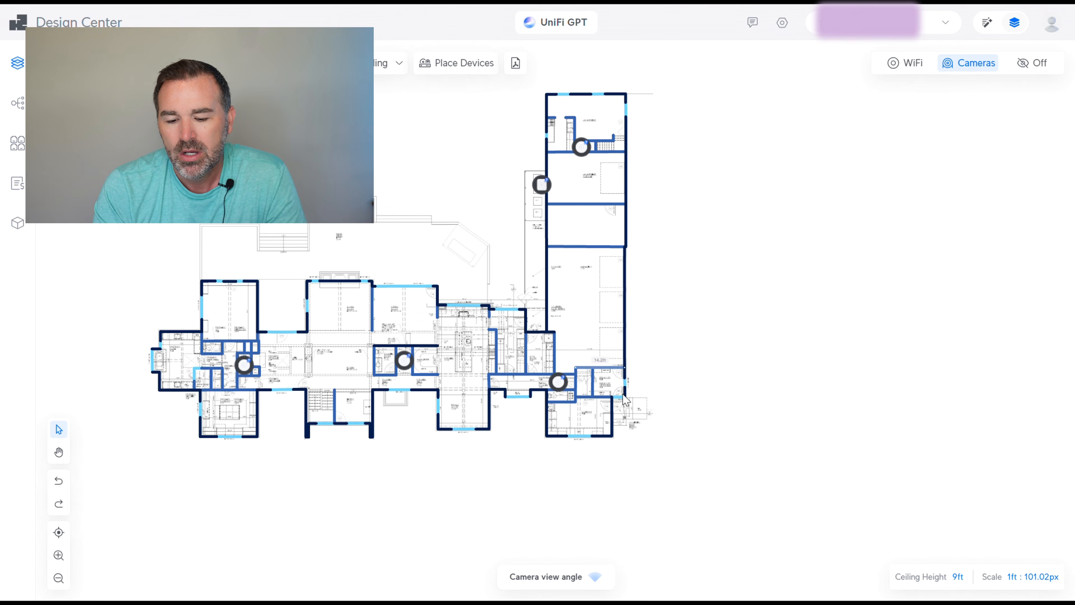
# Place a G5 Dome Ultra camera outside below the lower-left wing, then close the device catalogue
pyautogui.click(462, 64)
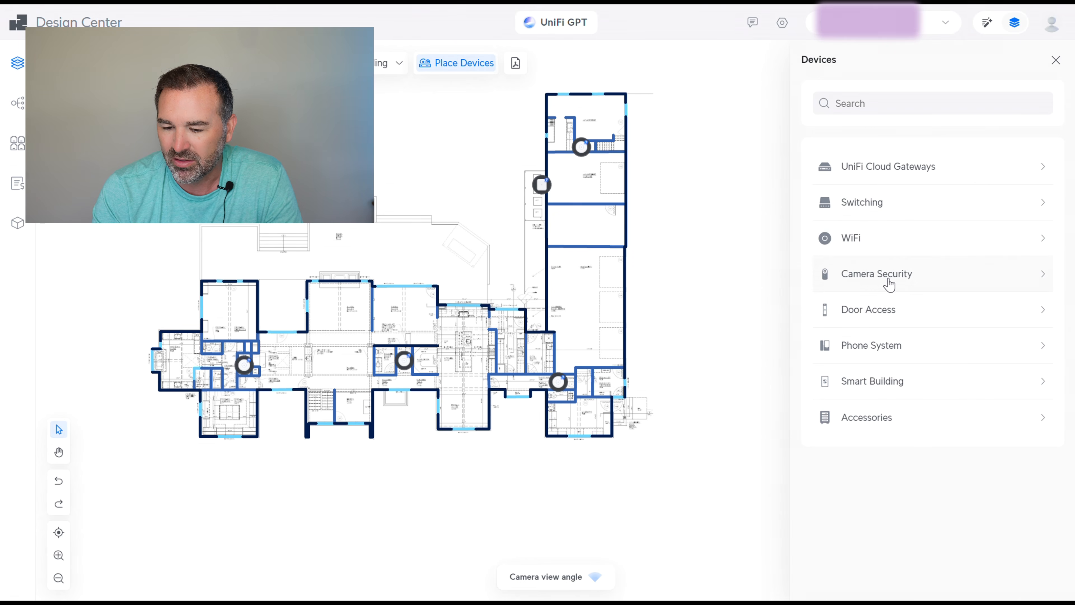
pyautogui.click(888, 282)
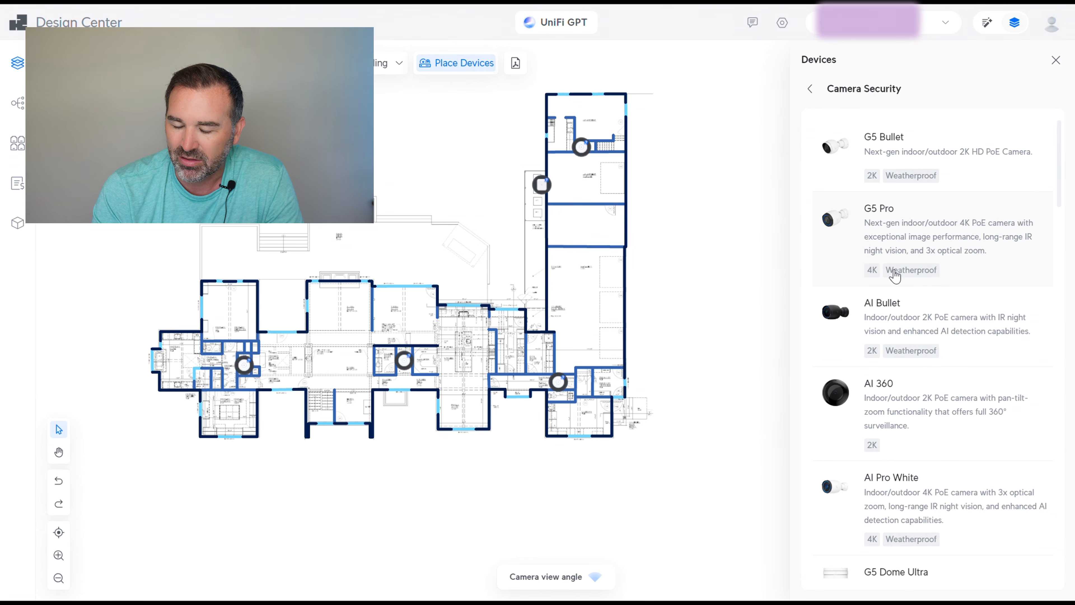
pyautogui.scroll(-6, 928, 306)
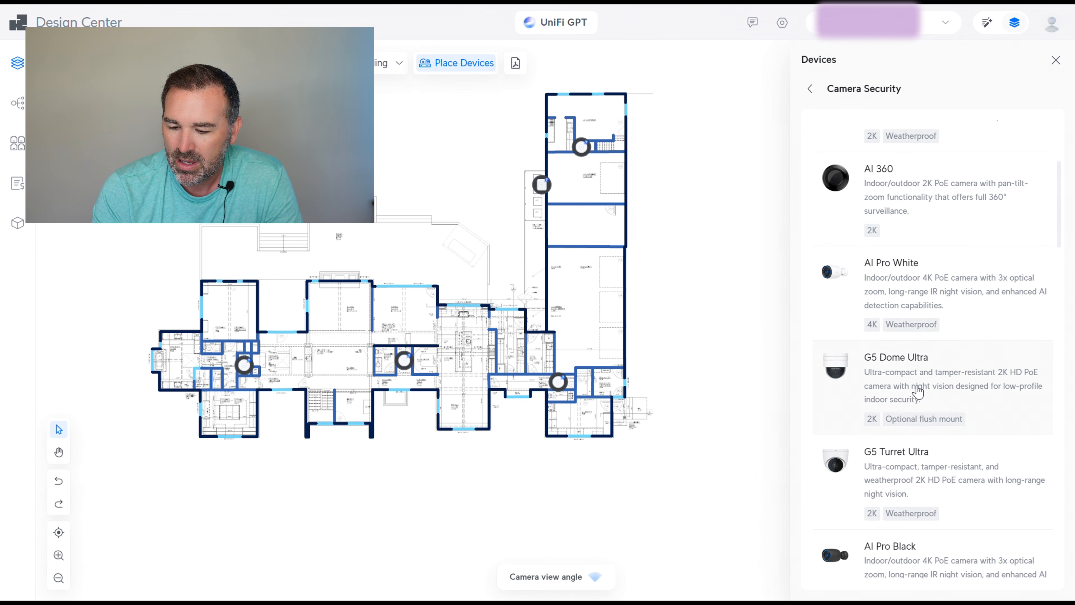
pyautogui.click(899, 302)
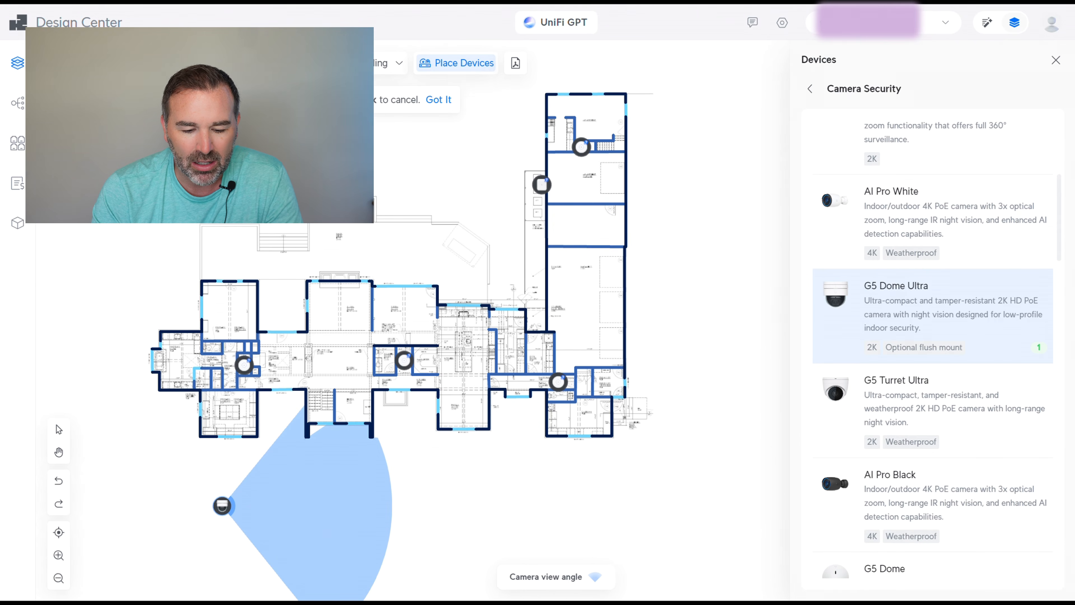
pyautogui.click(222, 505)
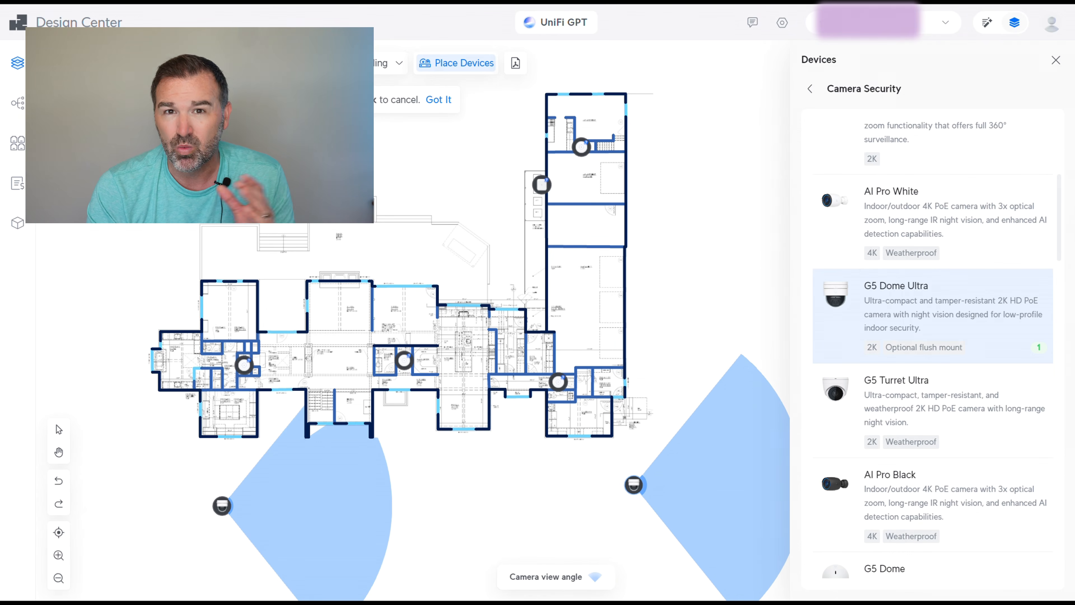
pyautogui.rightClick(633, 484)
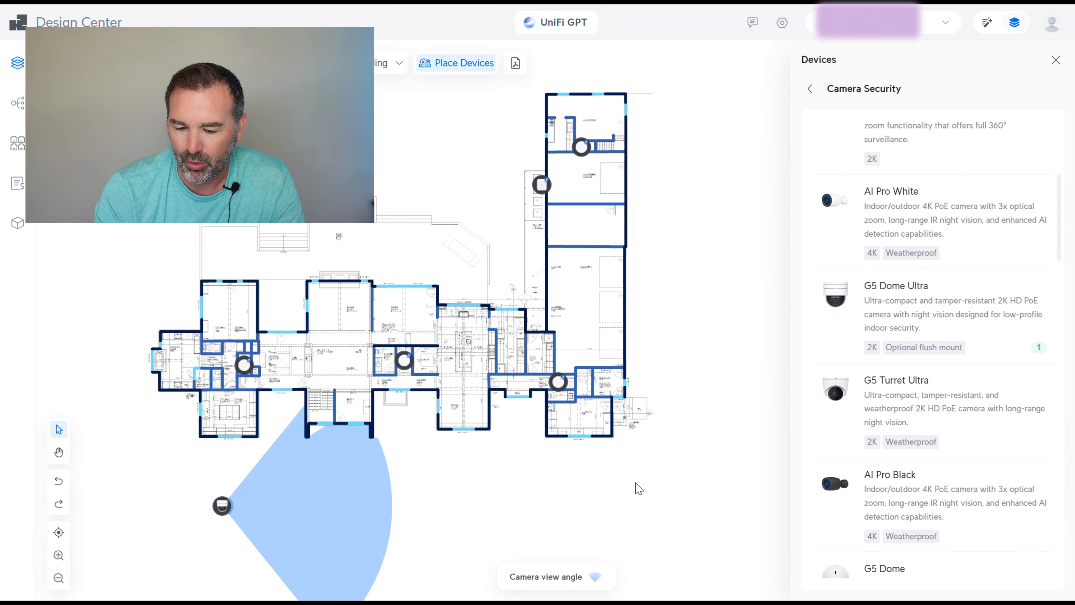
pyautogui.click(1054, 61)
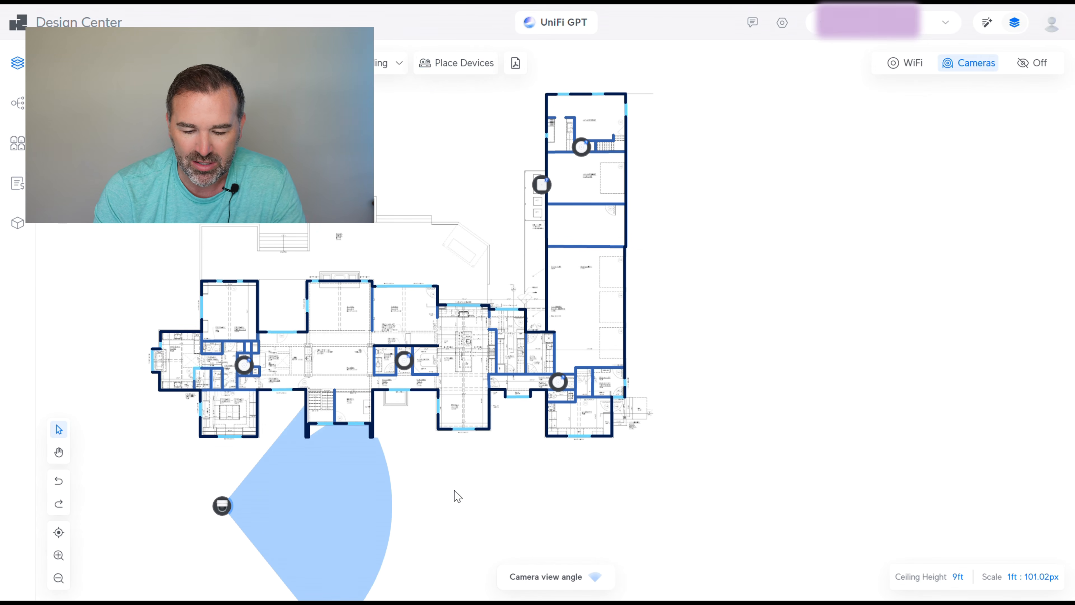
# Drag the G5 Dome Ultra onto the lower-right room's exterior wall, cone facing outside
pyautogui.moveTo(224, 506); pyautogui.dragTo(613, 406)
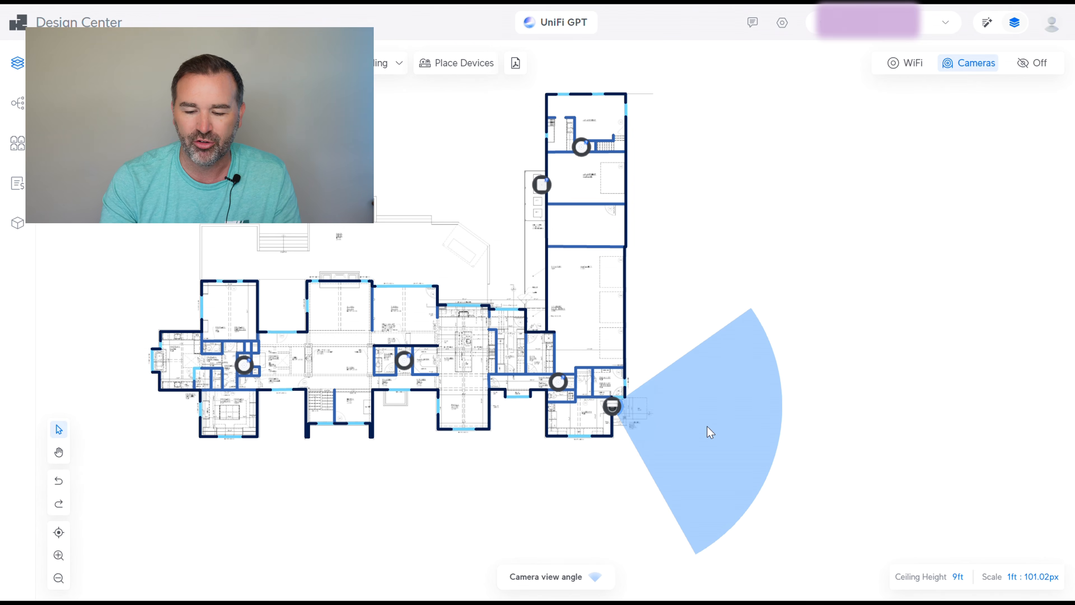
# Pan around the plan and back, then reopen the Place Devices catalogue
pyautogui.scroll(-1, 566, 387)
pyautogui.scroll(-1, 546, 406)
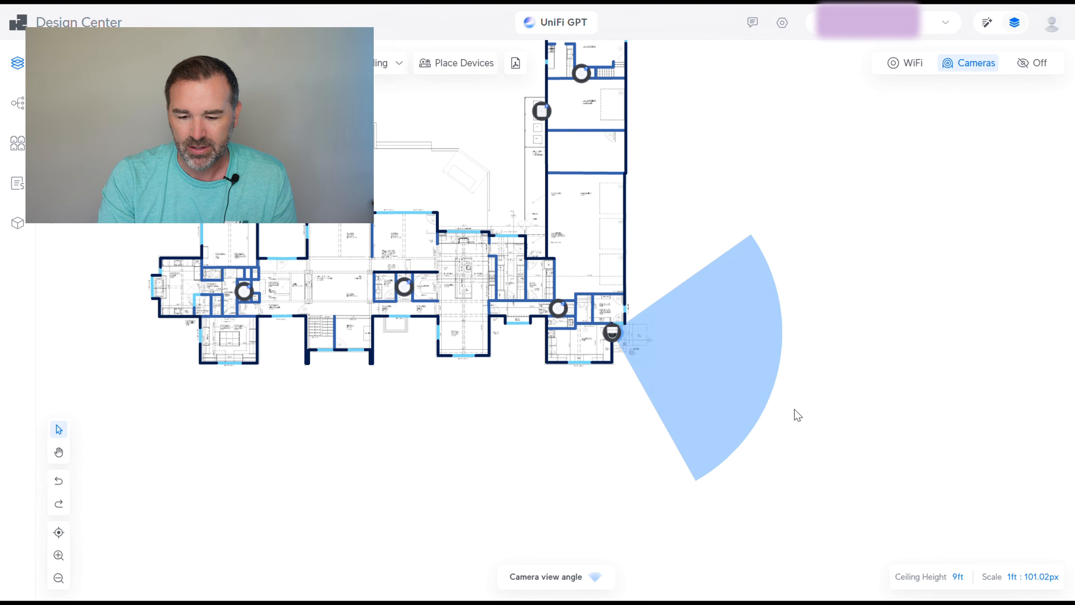
pyautogui.scroll(2, 791, 415)
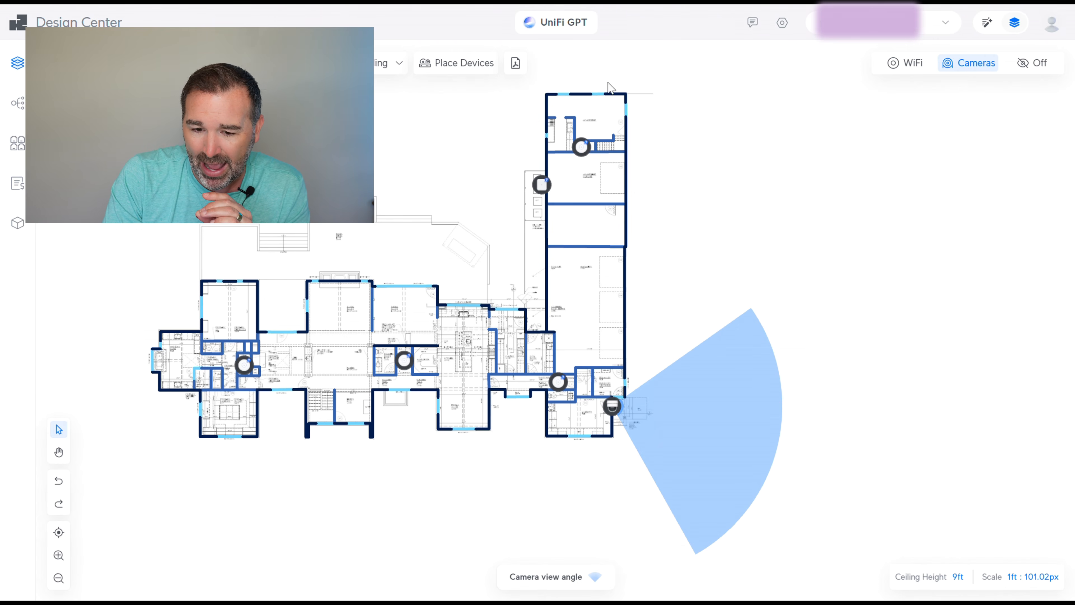
pyautogui.click(456, 67)
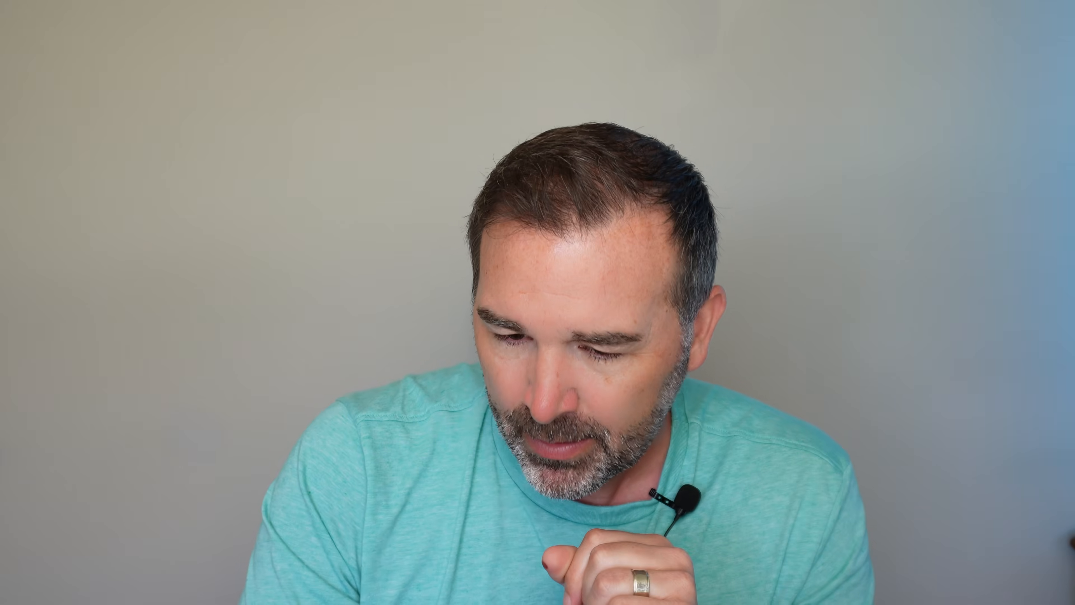
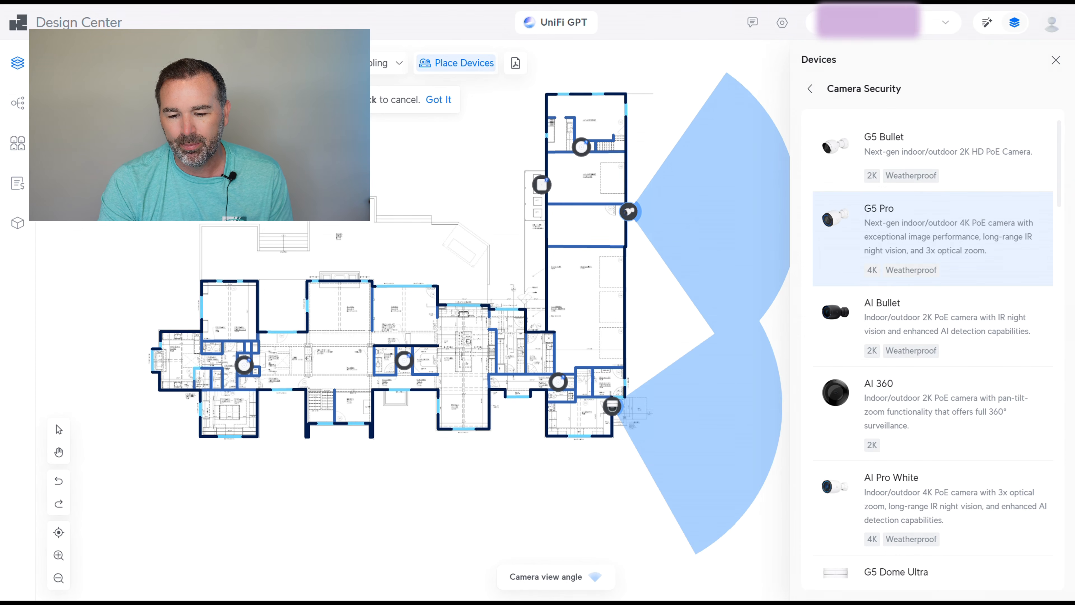
# Place a G5 Pro on the right exterior wall and rotate its view cone to face outward
pyautogui.click(630, 211)
pyautogui.rightClick(667, 184)
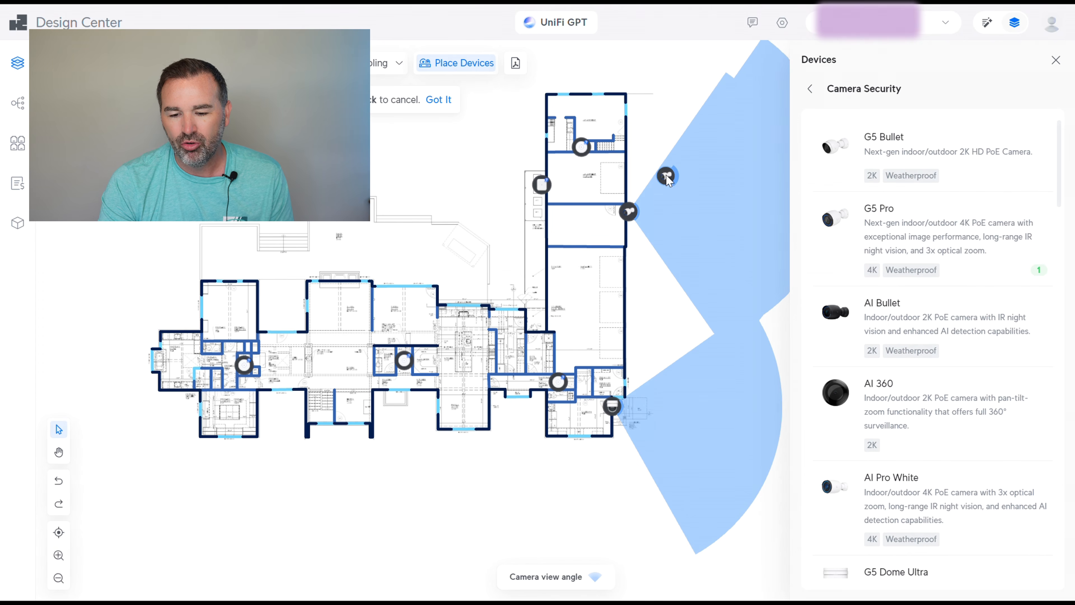
pyautogui.moveTo(639, 212); pyautogui.dragTo(636, 216)
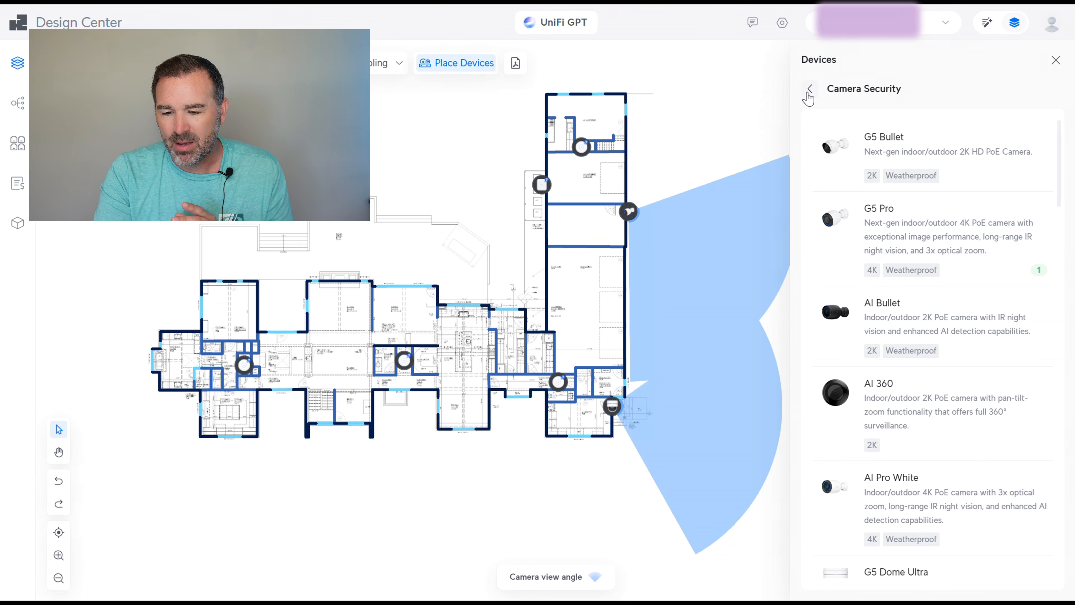
# Place a G4 Doorbell Pro at the front entrance with its view cone facing outward
pyautogui.scroll(-15, 953, 255)
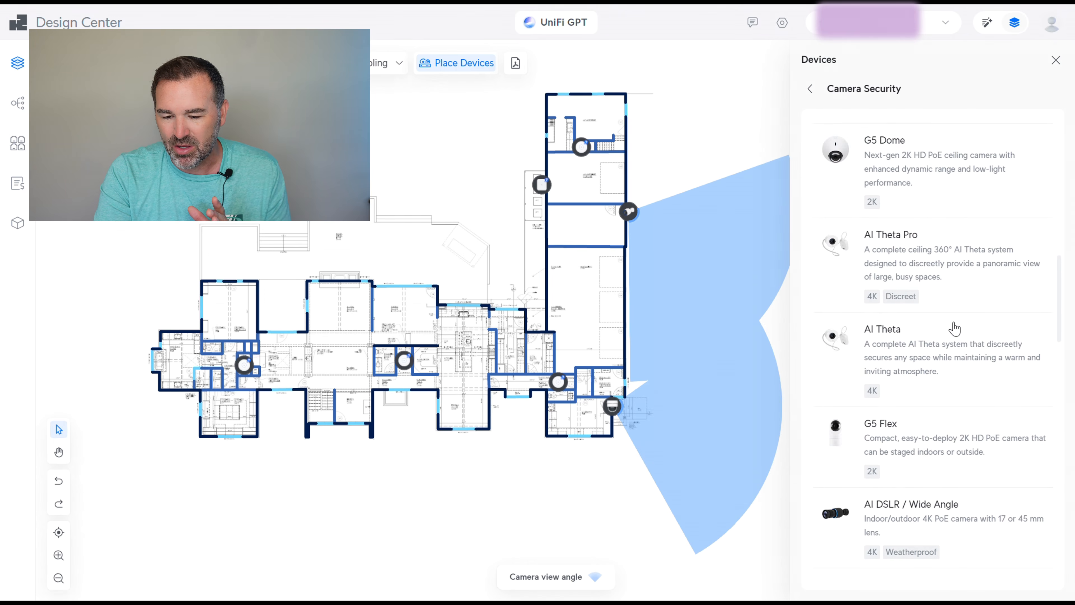
pyautogui.scroll(-10, 954, 329)
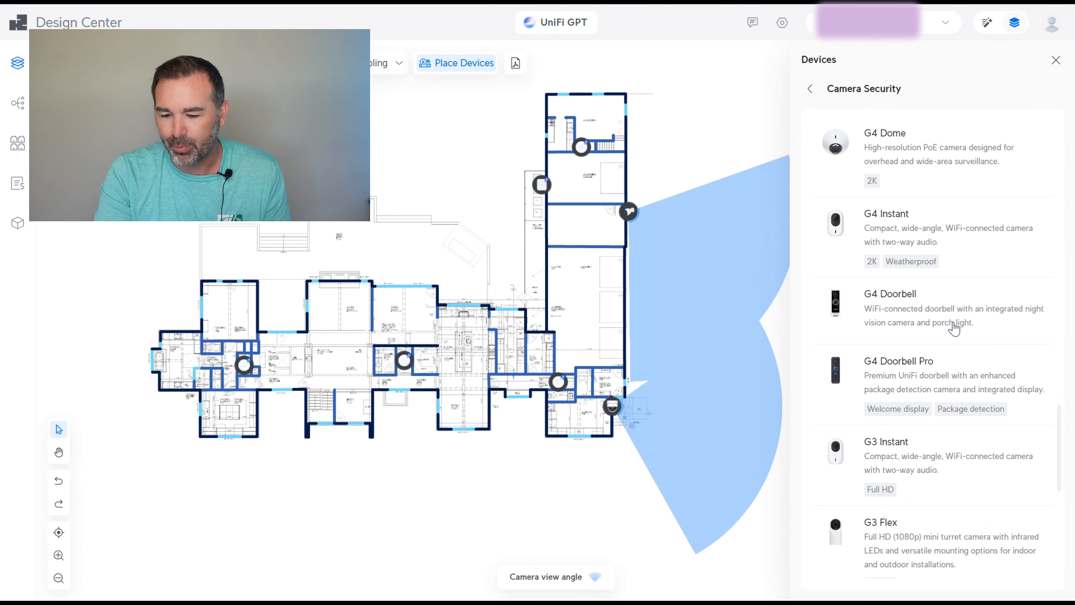
pyautogui.click(820, 389)
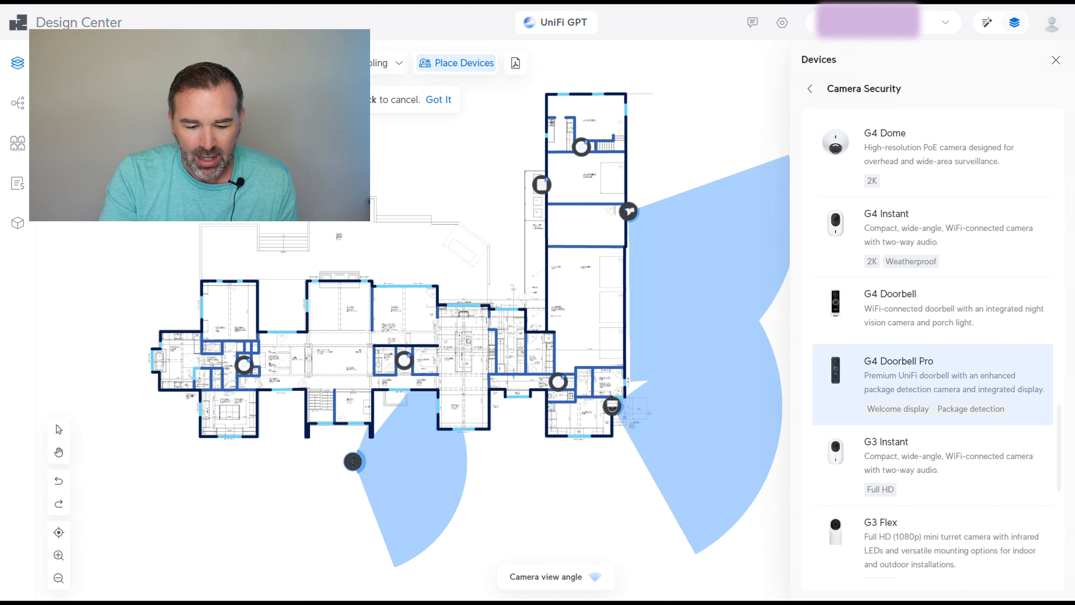
pyautogui.click(343, 429)
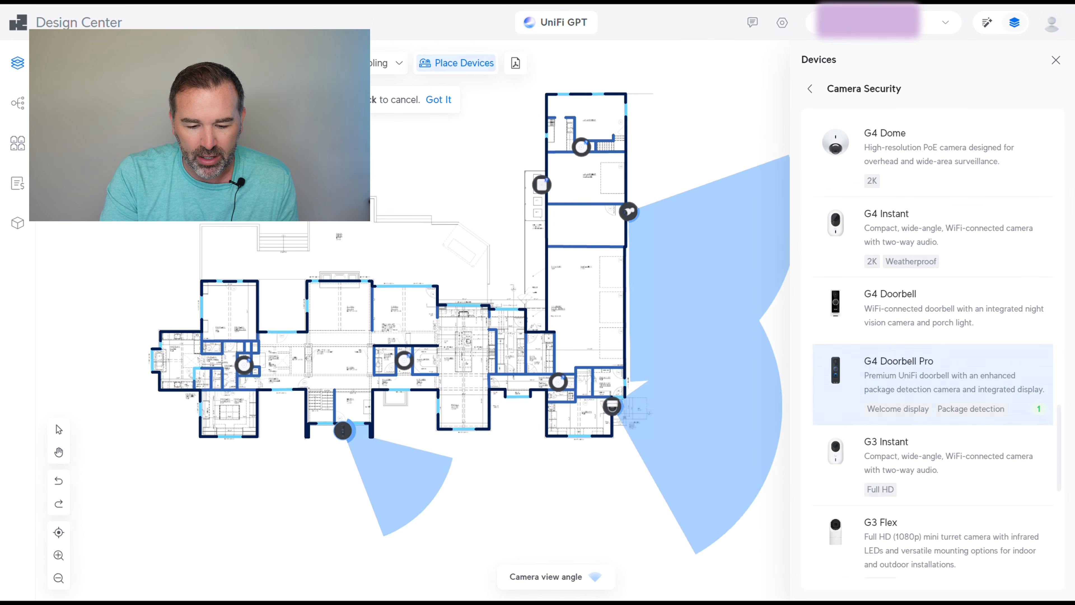
pyautogui.rightClick(289, 500)
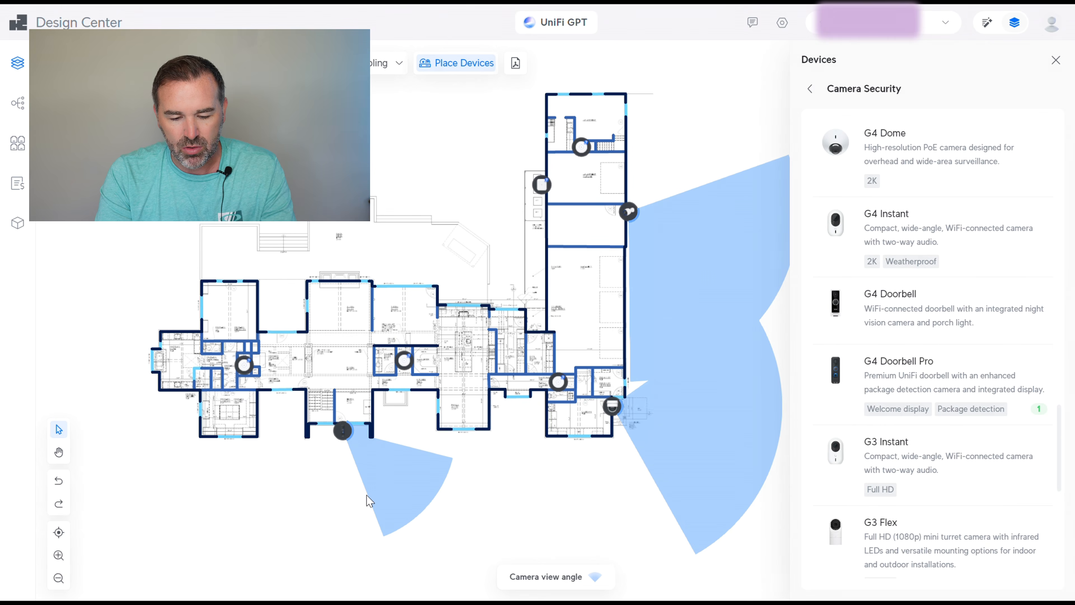
pyautogui.scroll(6, 344, 486)
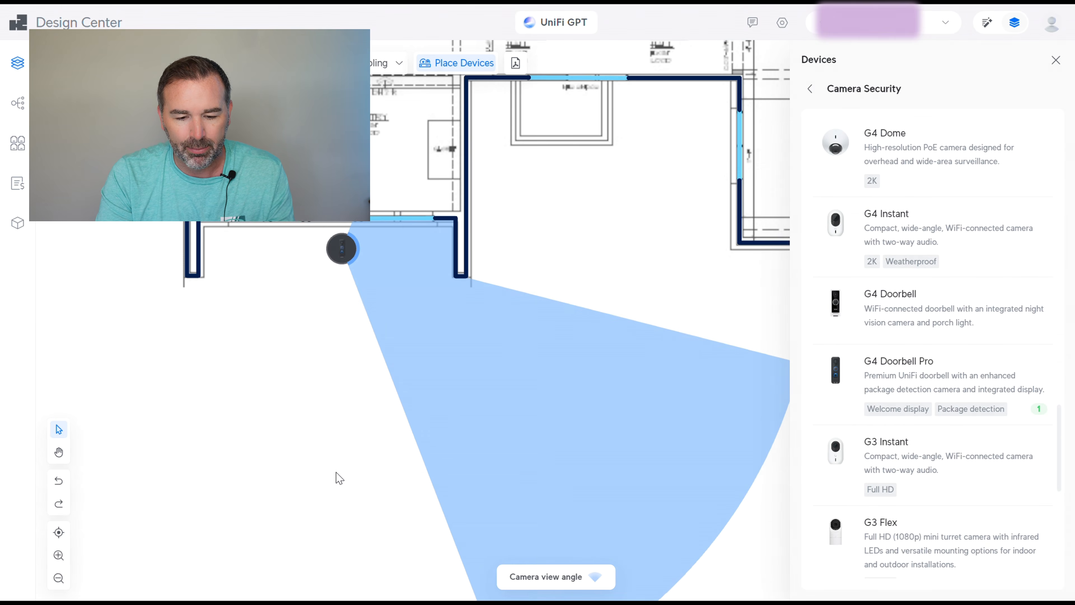
pyautogui.moveTo(358, 252); pyautogui.dragTo(348, 231)
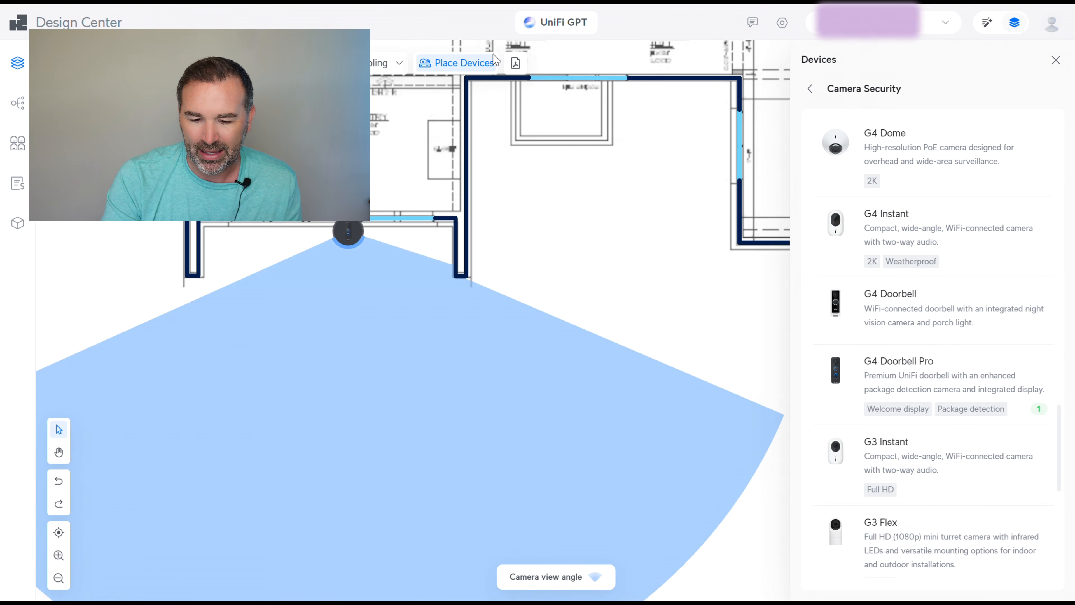
# Pan the plan to show more rooms and close the device list
pyautogui.scroll(-3, 588, 242)
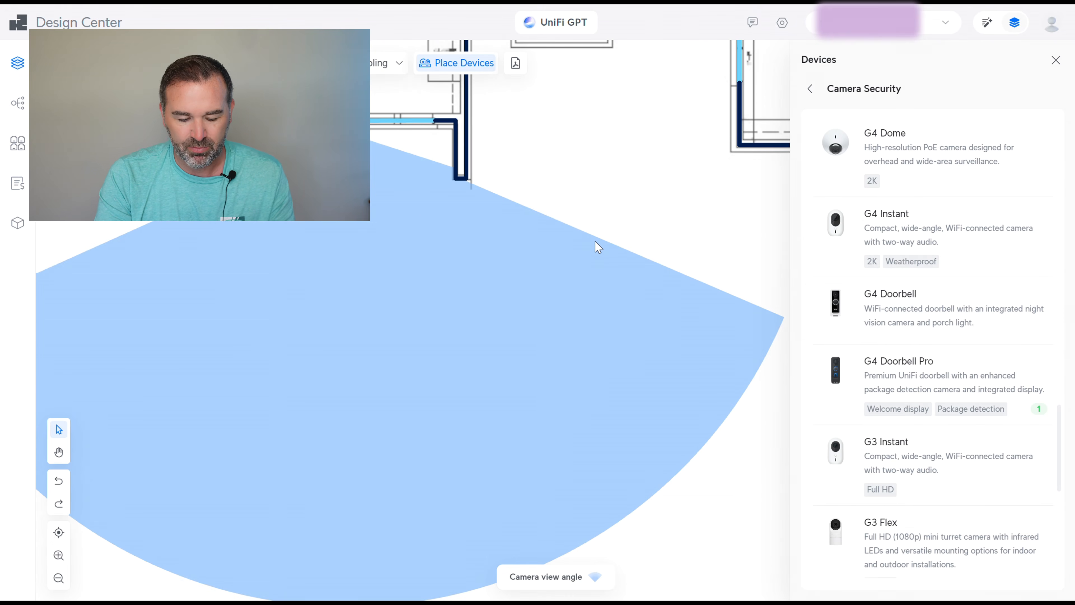
pyautogui.keyDown('ctrl'); pyautogui.scroll(2, 601, 242); pyautogui.keyUp('ctrl')
pyautogui.keyDown('ctrl'); pyautogui.scroll(-5, 604, 260); pyautogui.keyUp('ctrl')
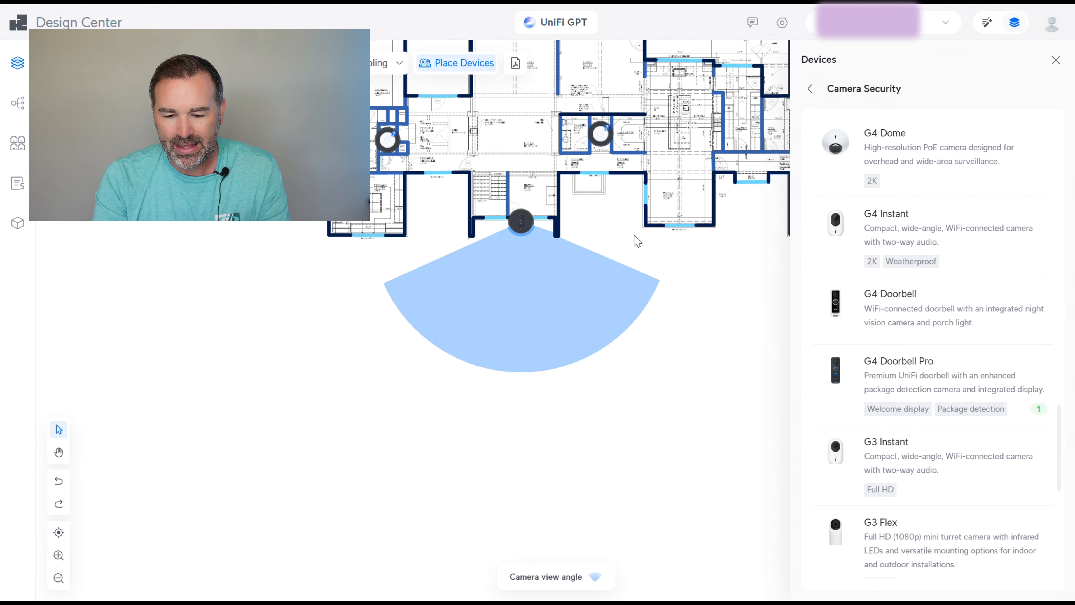
pyautogui.moveTo(608, 223); pyautogui.dragTo(477, 347)
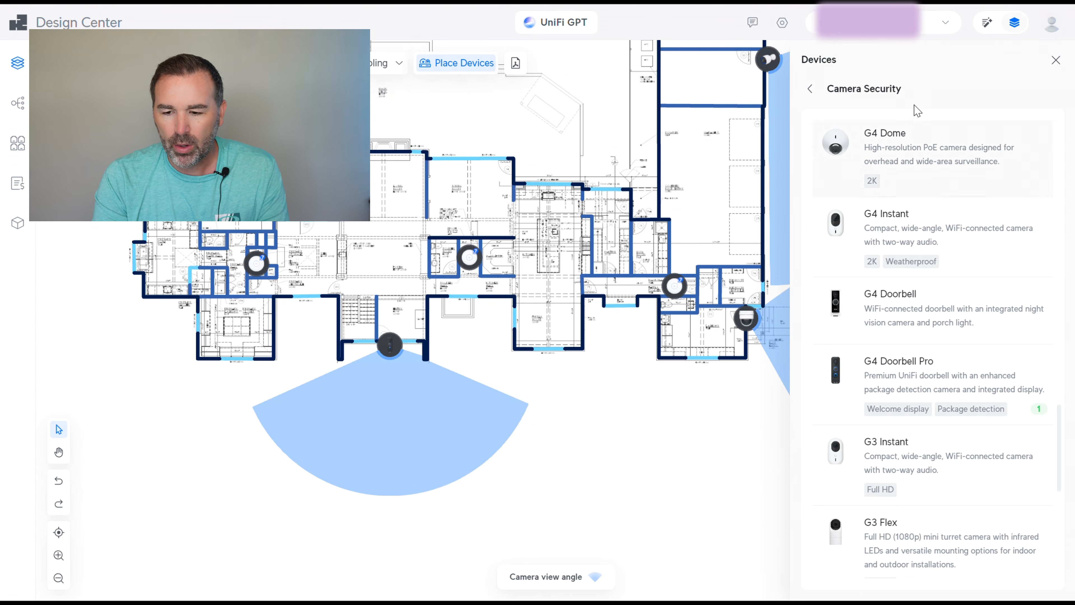
pyautogui.click(1056, 61)
pyautogui.moveTo(621, 395); pyautogui.dragTo(648, 322)
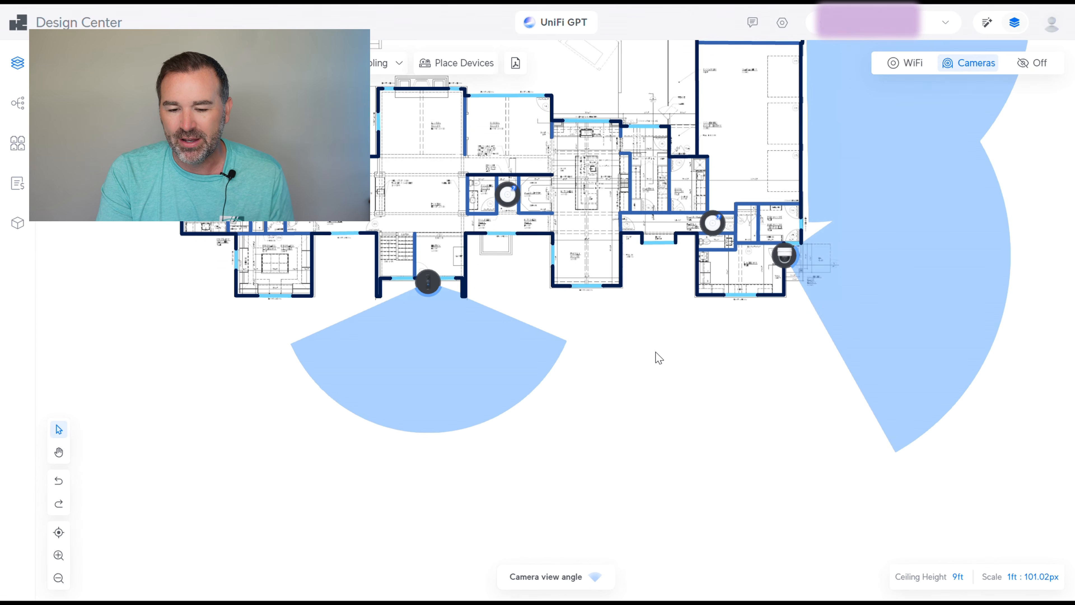
# Place a G5 Turret Ultra in the front yard below the entrance, cone aimed down-left
pyautogui.click(452, 64)
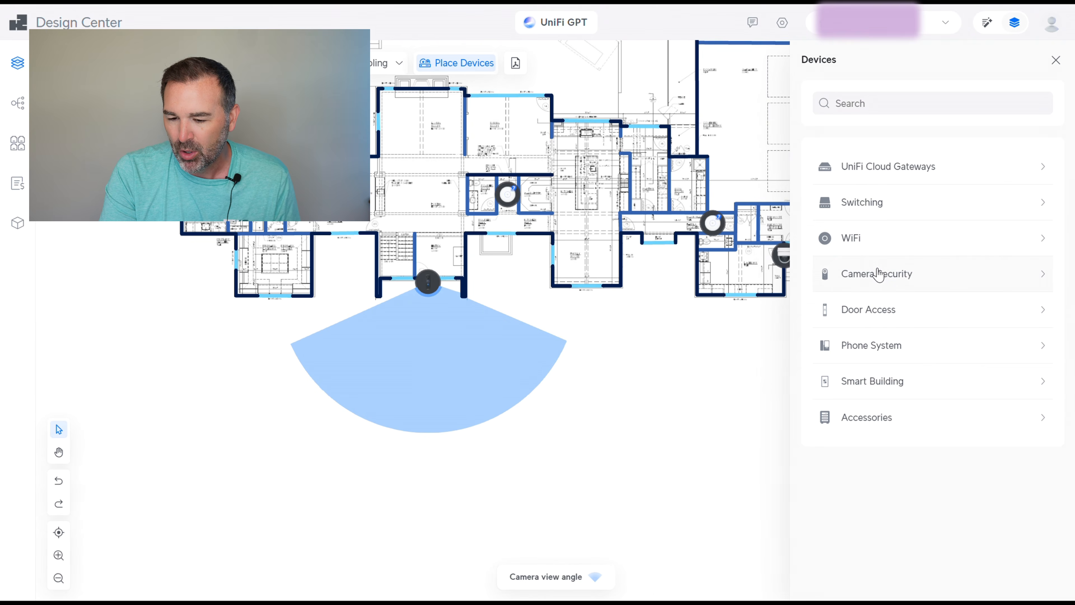
pyautogui.click(879, 276)
pyautogui.scroll(-6, 932, 320)
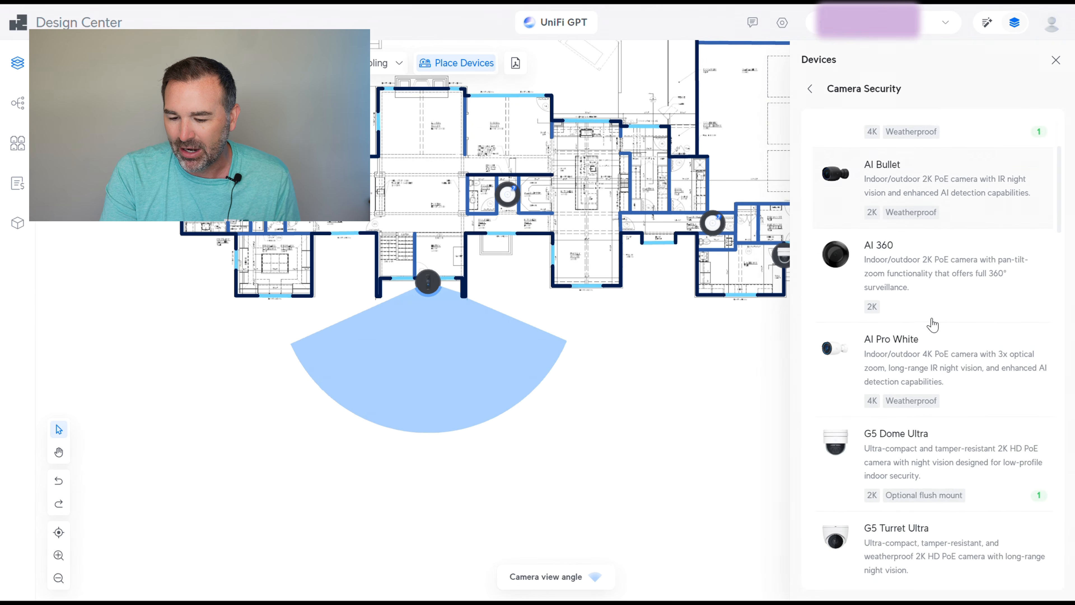
pyautogui.click(911, 381)
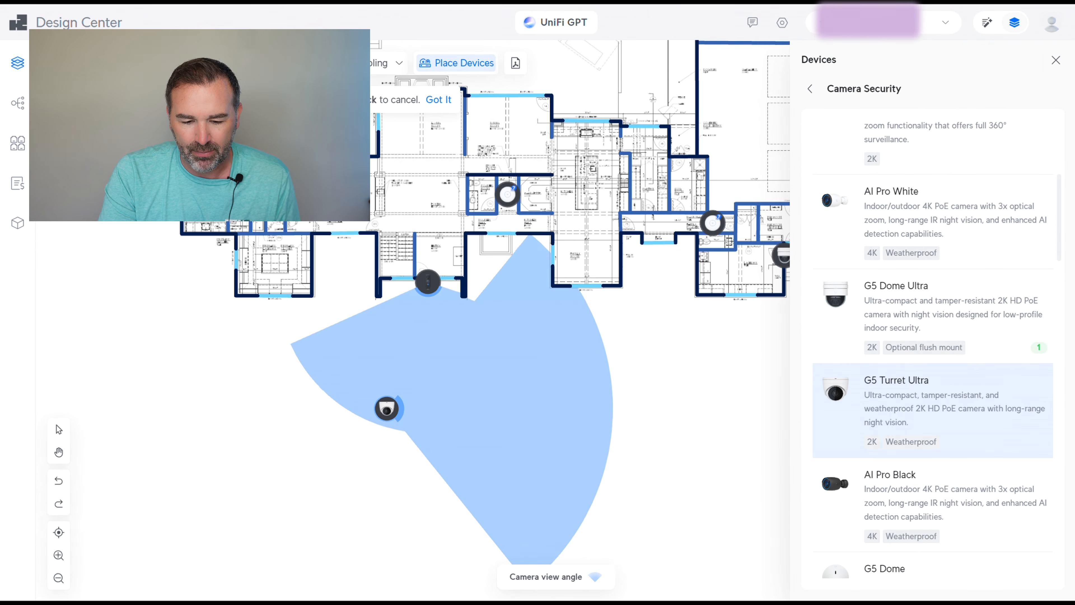
pyautogui.click(386, 410)
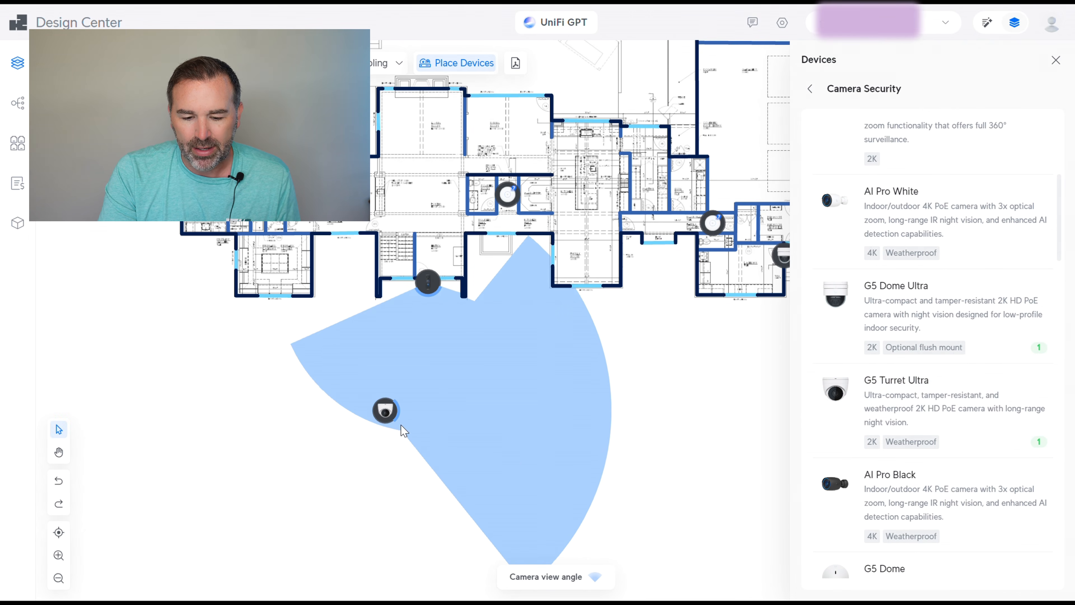
pyautogui.moveTo(396, 413); pyautogui.dragTo(362, 440)
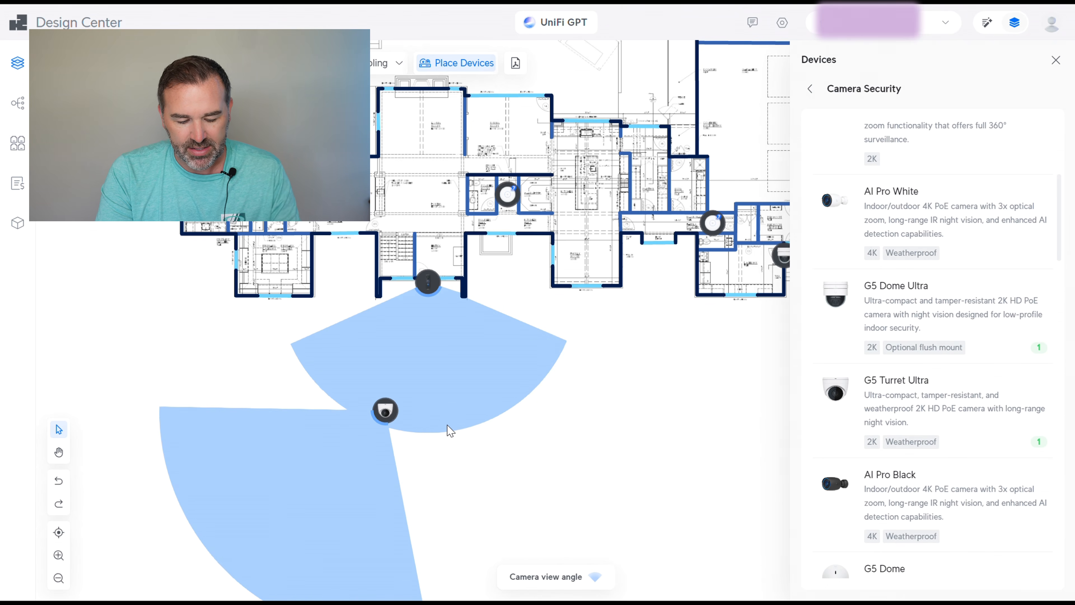
# Dismiss the accidental system popup and re-center the whole floor plan
pyautogui.scroll(-2, 484, 424)
pyautogui.scroll(-2, 483, 423)
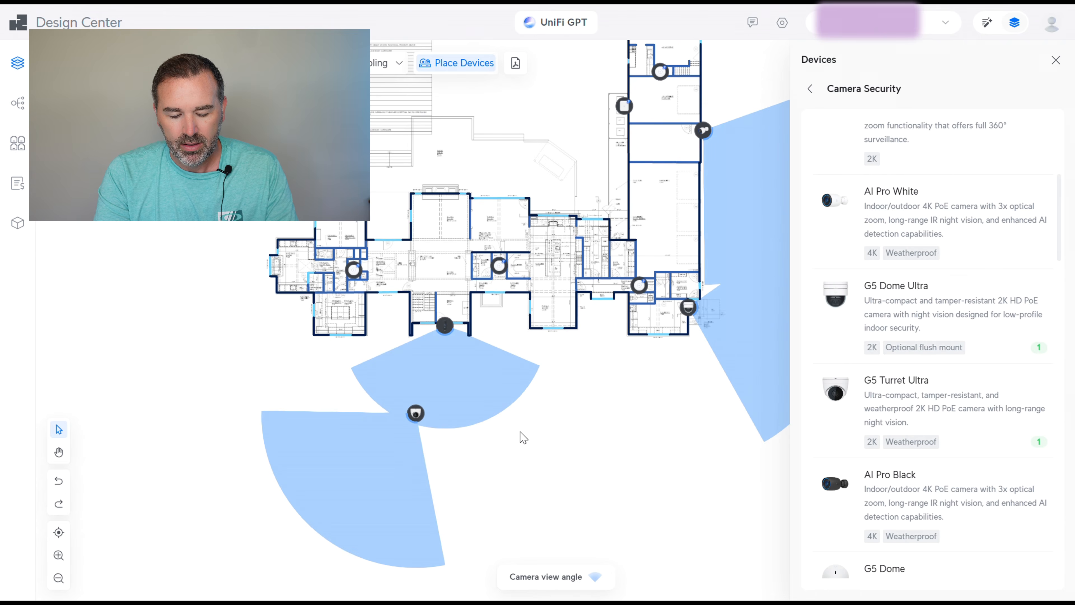
pyautogui.press('super')
pyautogui.click(638, 438)
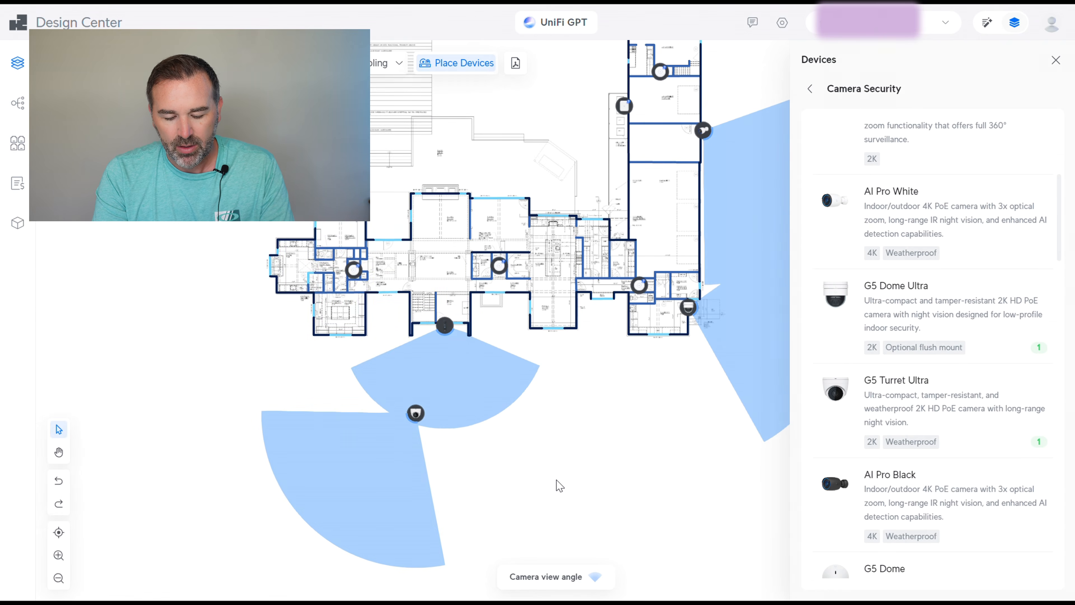
pyautogui.moveTo(558, 478); pyautogui.dragTo(480, 435)
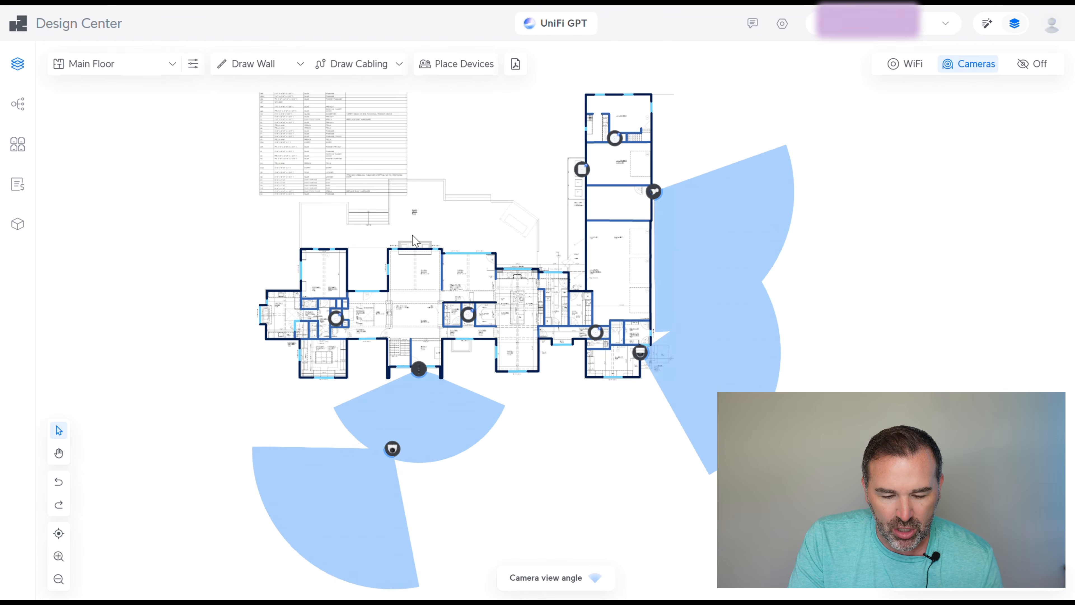
pyautogui.scroll(5, 412, 236)
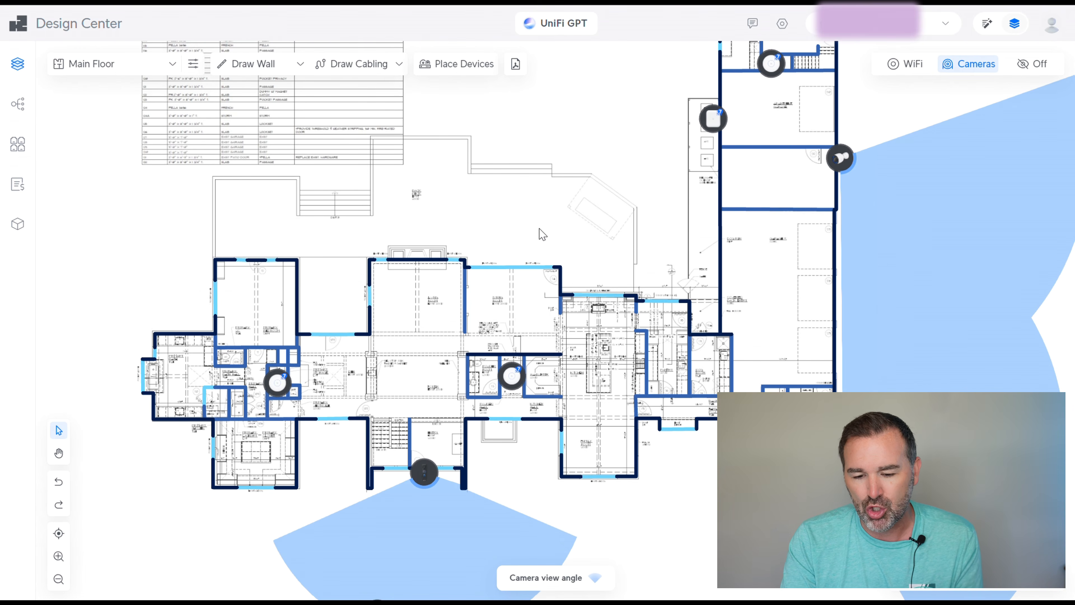
# Place two G5 Bullets, one at the upper-left corner and one on the right wing wall
pyautogui.click(458, 64)
pyautogui.click(902, 273)
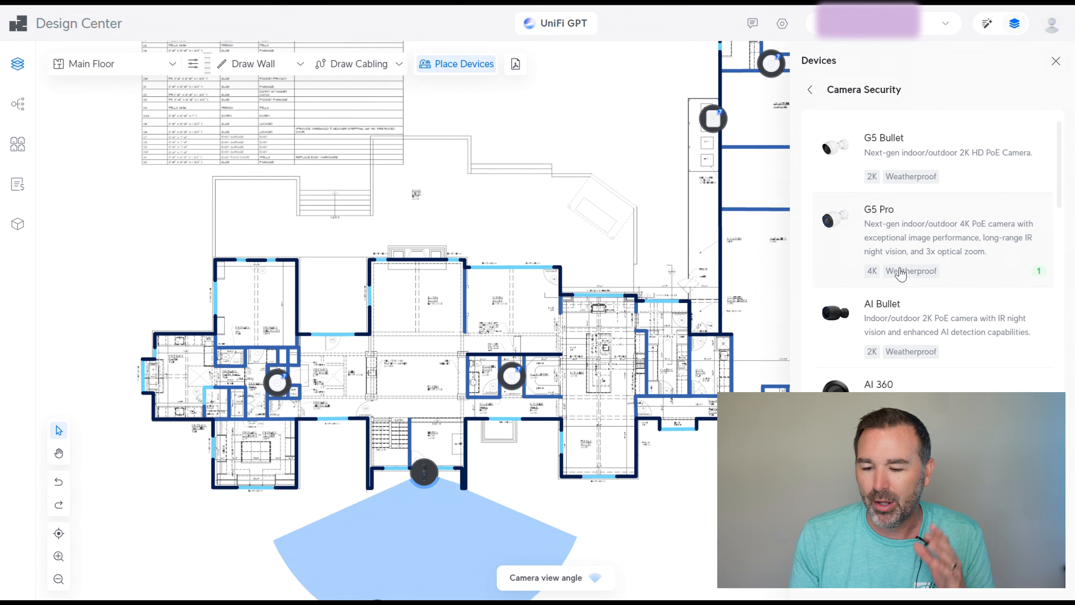
pyautogui.click(878, 156)
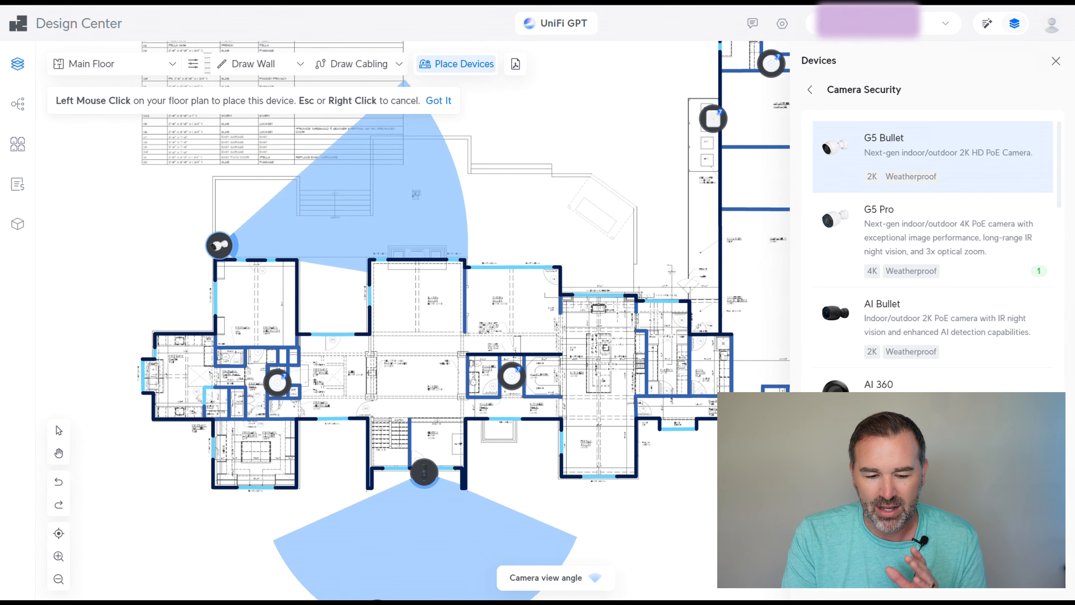
pyautogui.click(220, 244)
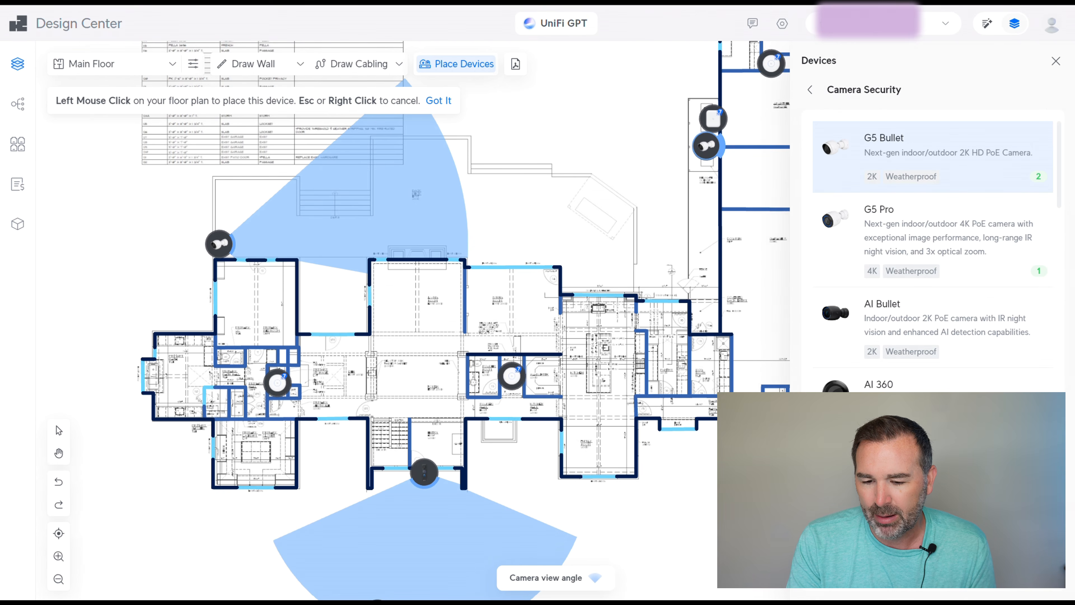
pyautogui.click(704, 148)
pyautogui.press('Escape')
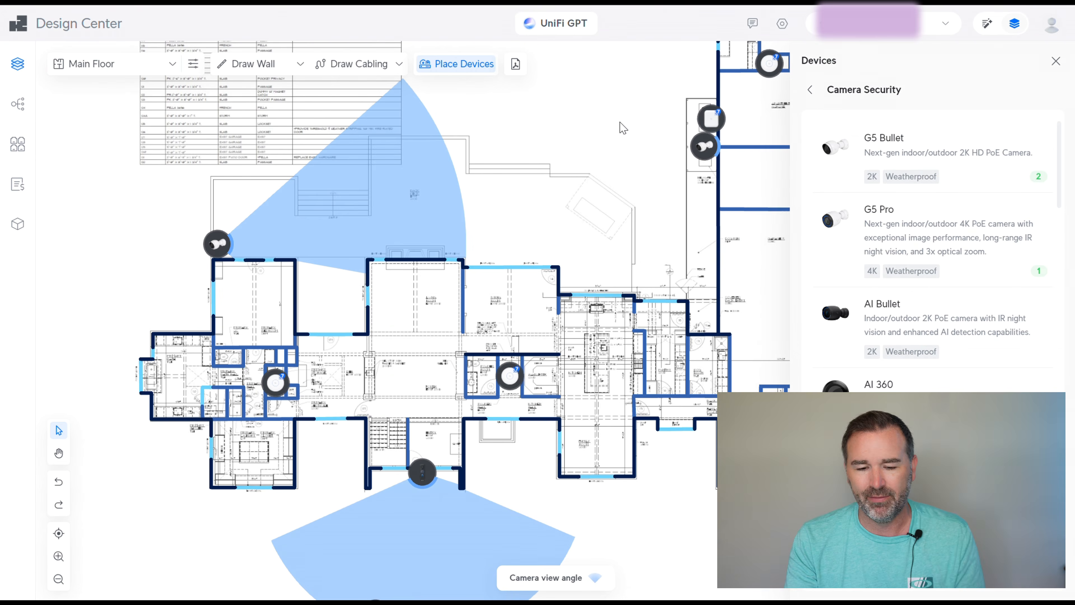
# Rotate both G5 Bullet cones across the rear yard and nudge the right camera up-left
pyautogui.moveTo(713, 114)
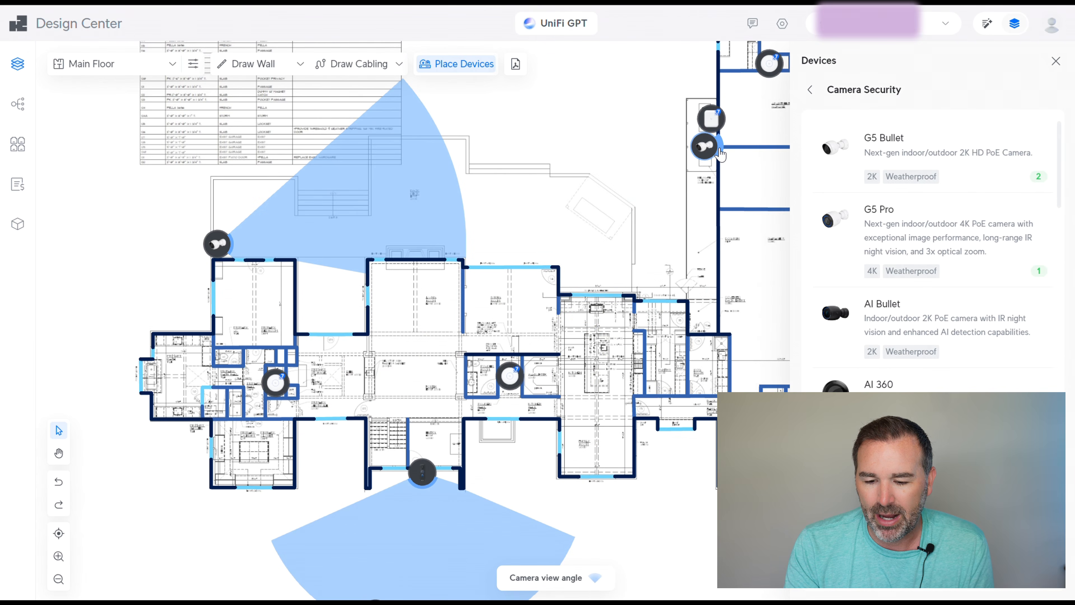
pyautogui.moveTo(720, 151); pyautogui.dragTo(685, 176)
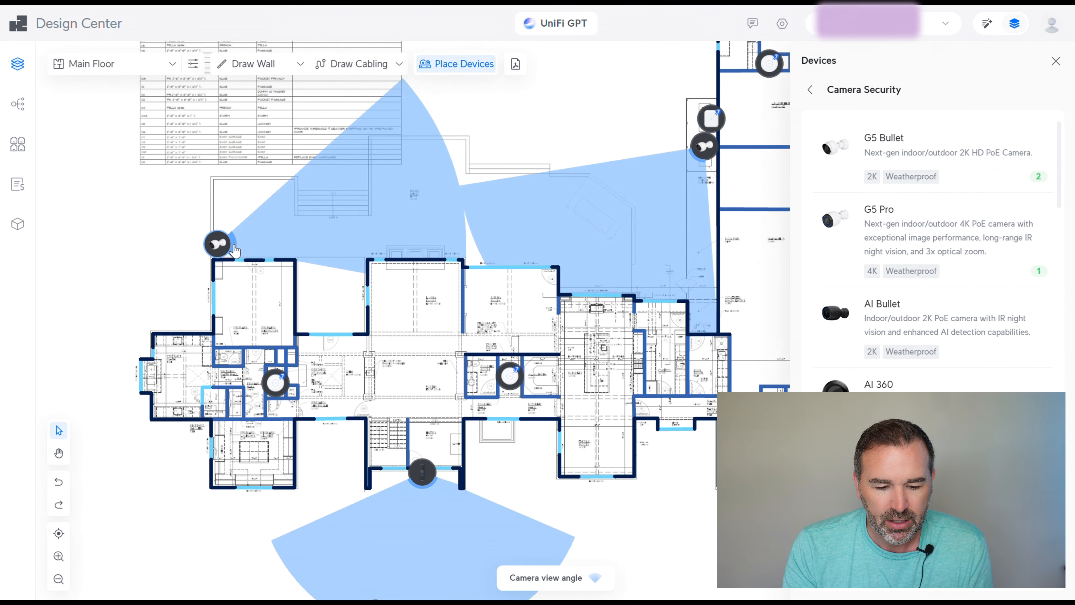
pyautogui.moveTo(239, 249); pyautogui.dragTo(217, 255)
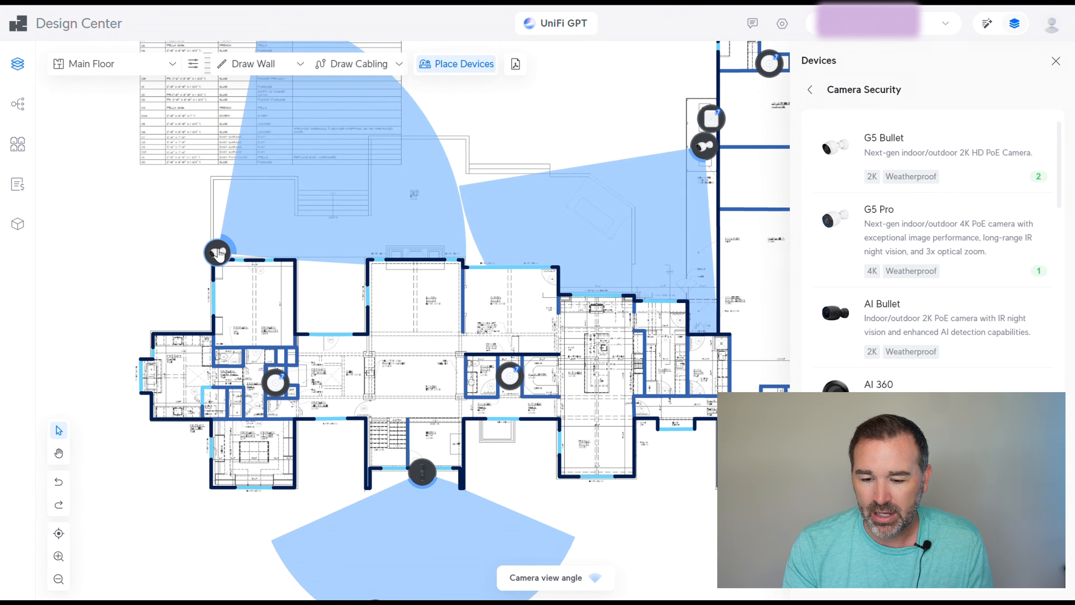
pyautogui.moveTo(704, 147); pyautogui.dragTo(711, 144)
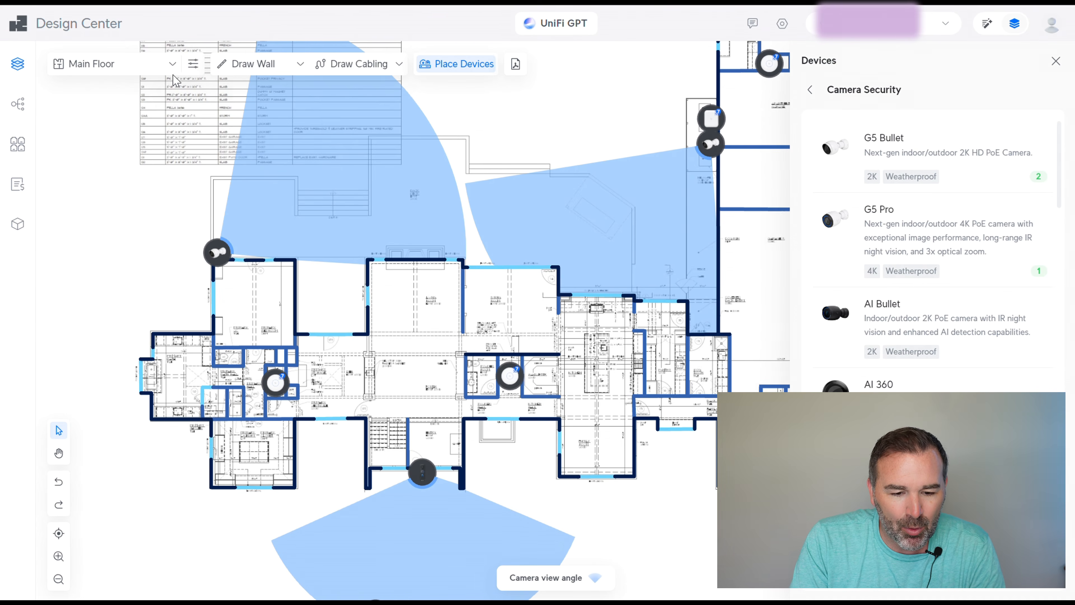
# Choose Basement from the floor list and pan to center its plan
pyautogui.click(174, 64)
pyautogui.click(96, 92)
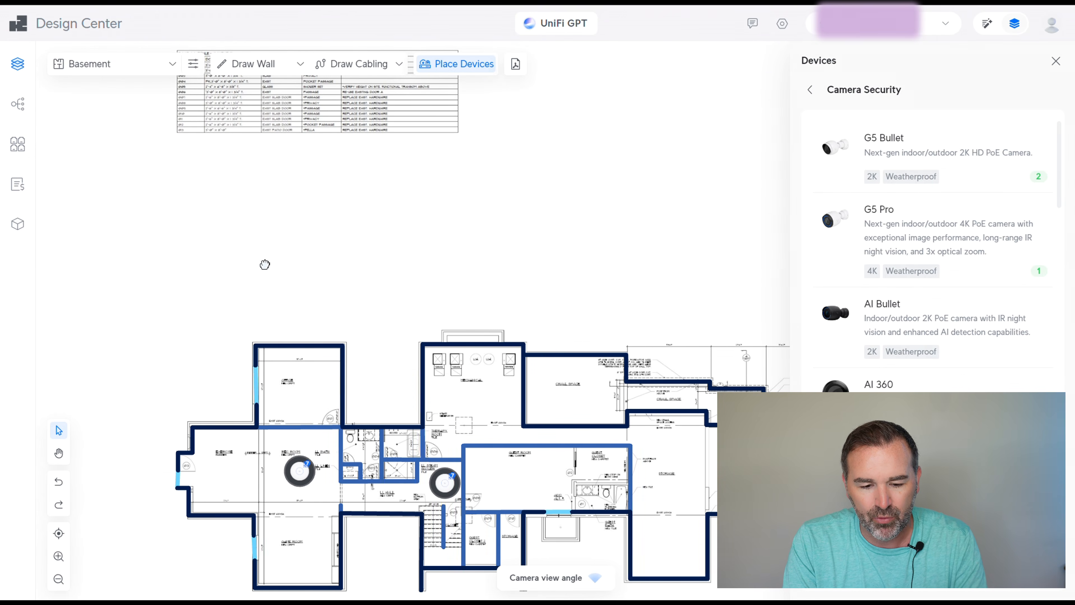
pyautogui.moveTo(264, 265); pyautogui.dragTo(379, 175)
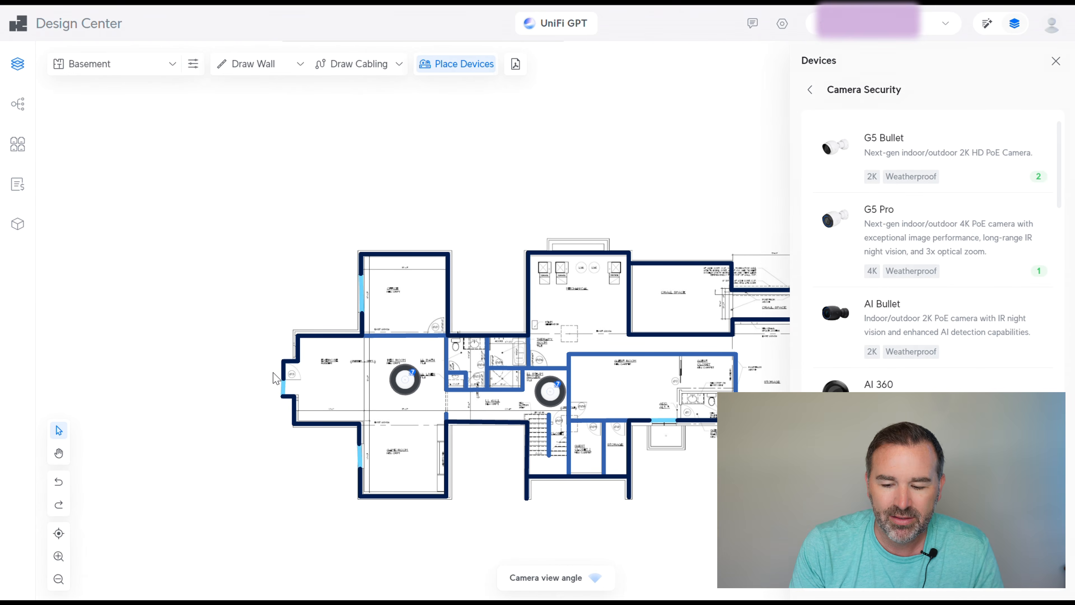
# Place a G5 Dome Ultra on the basement's left wall with its cone turned outward left
pyautogui.scroll(-5, 982, 353)
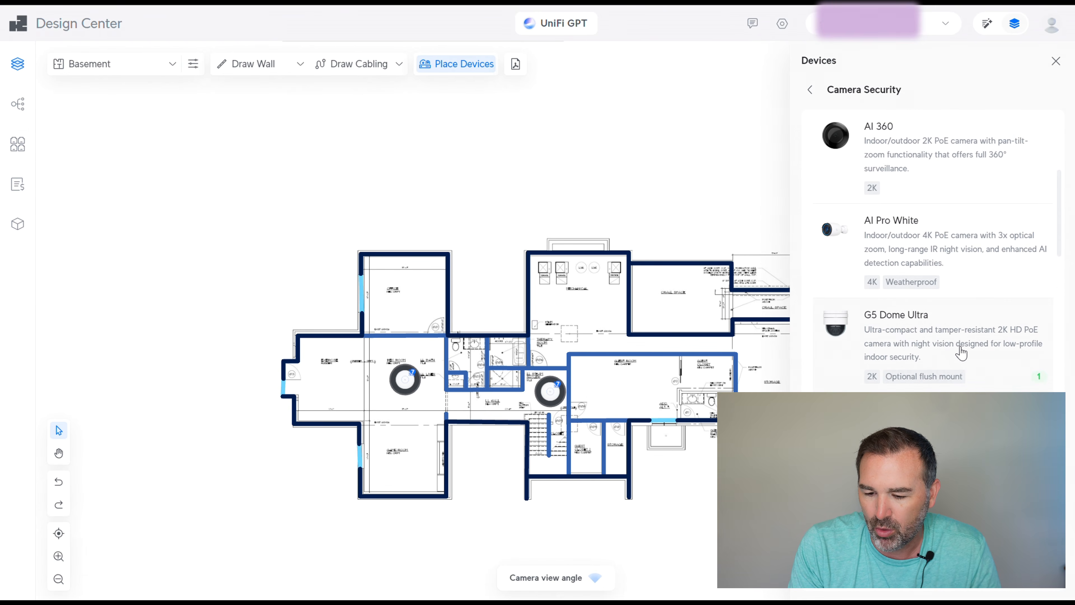
pyautogui.click(906, 316)
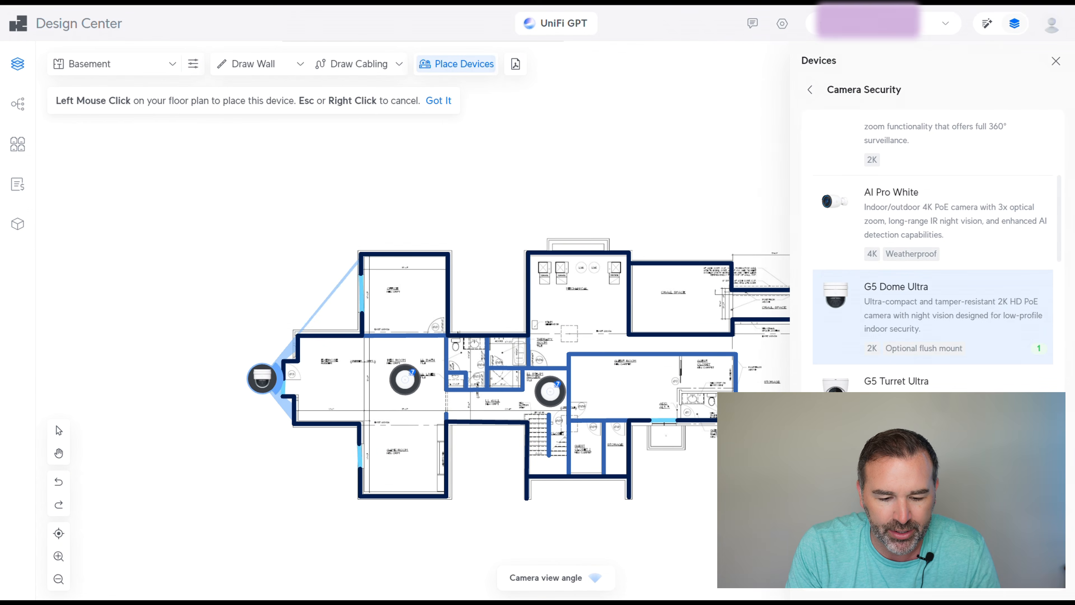
pyautogui.click(263, 378)
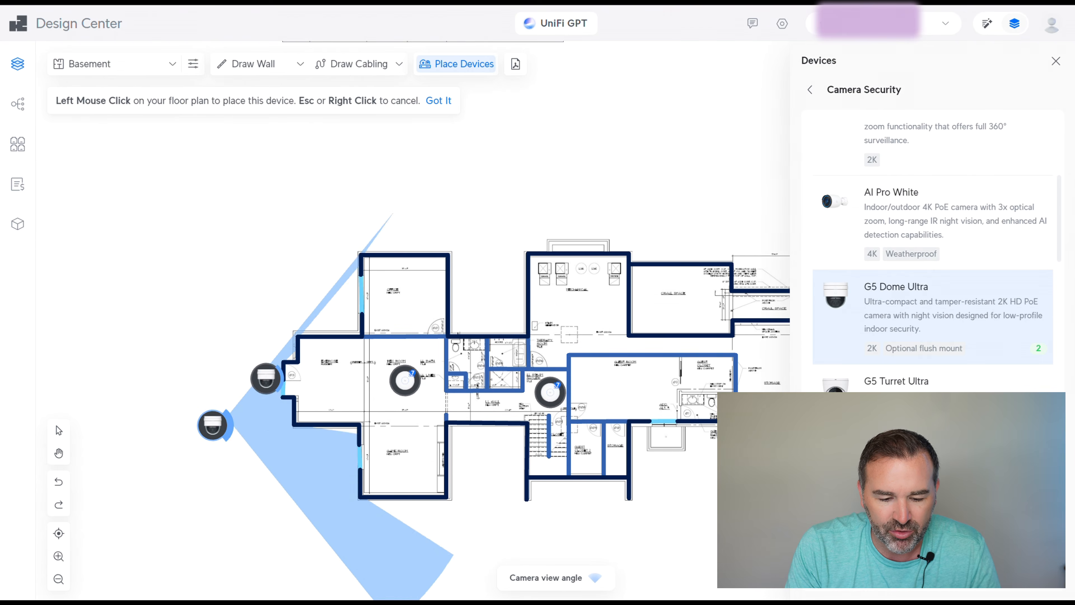
pyautogui.press('Escape')
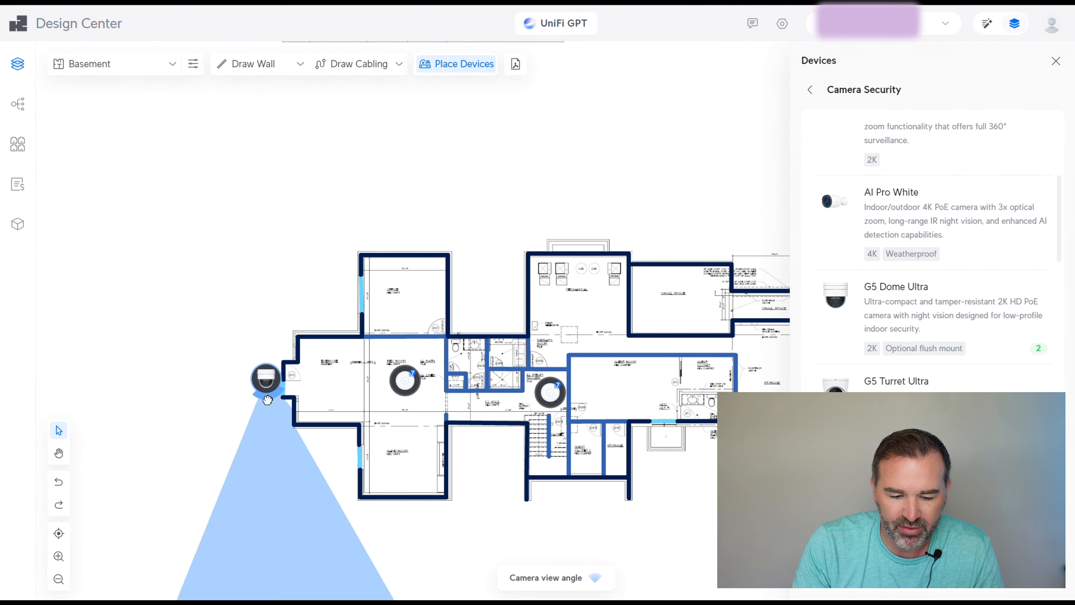
pyautogui.moveTo(268, 400); pyautogui.dragTo(279, 380)
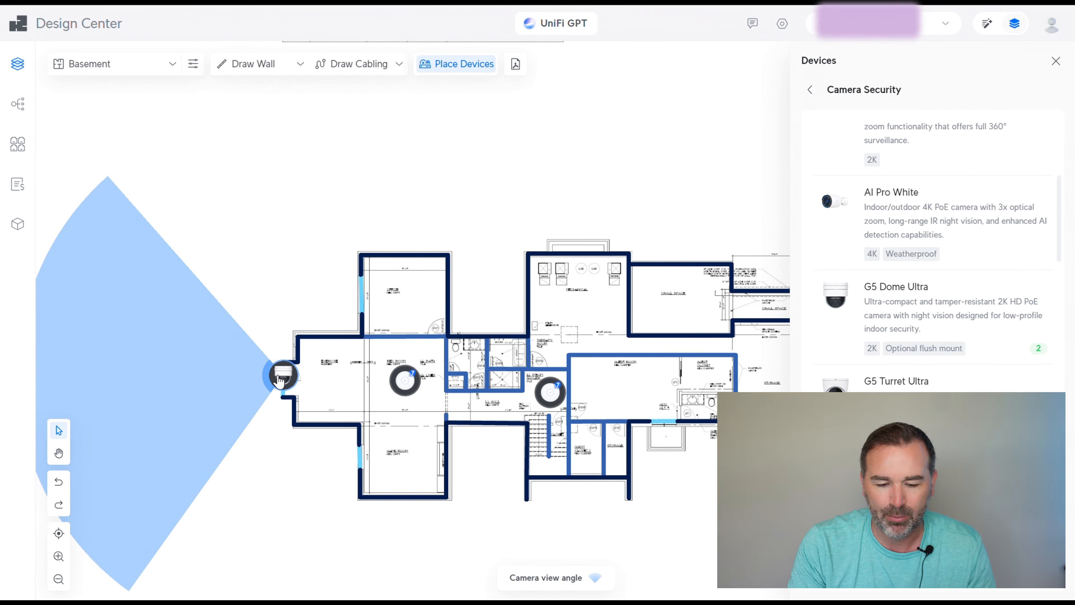
pyautogui.scroll(-5, 280, 395)
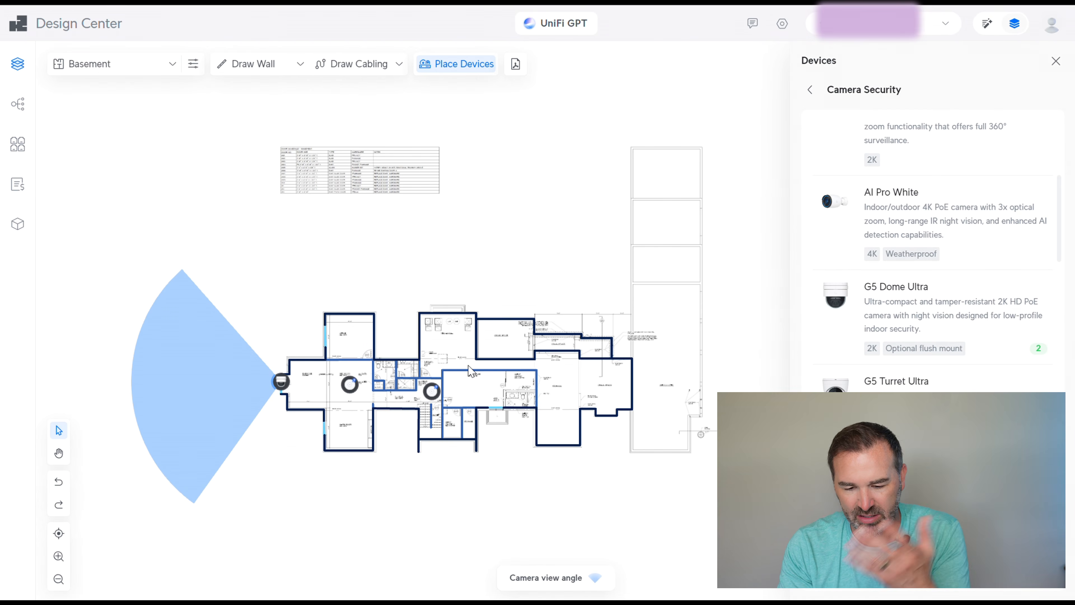
# Switch to the Main Floor plan and pan to bring all of it into view
pyautogui.click(173, 64)
pyautogui.click(124, 119)
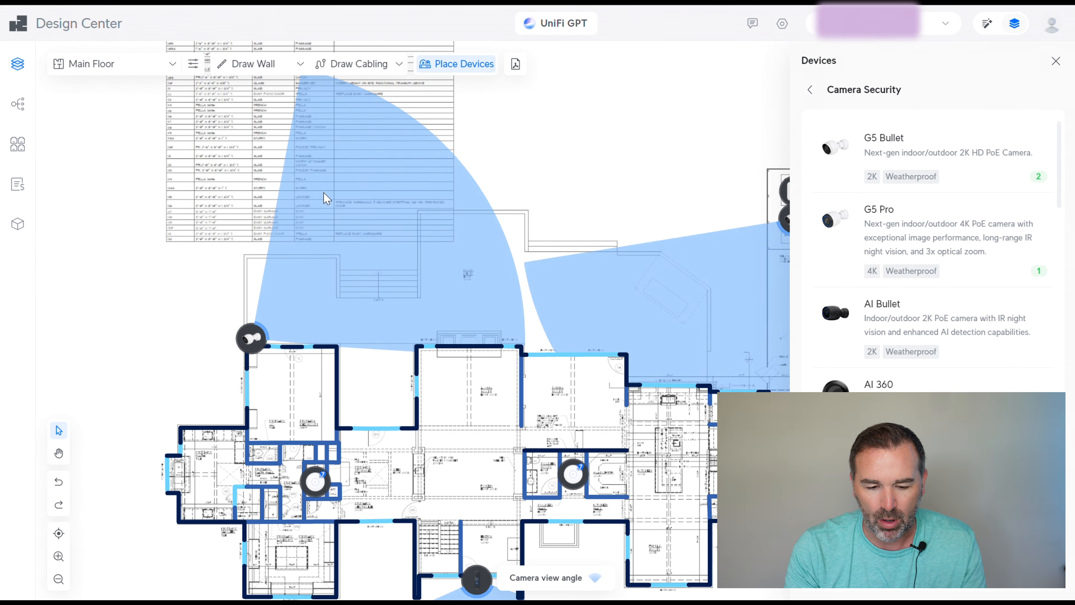
pyautogui.scroll(-3, 146, 345)
pyautogui.scroll(-3, 156, 324)
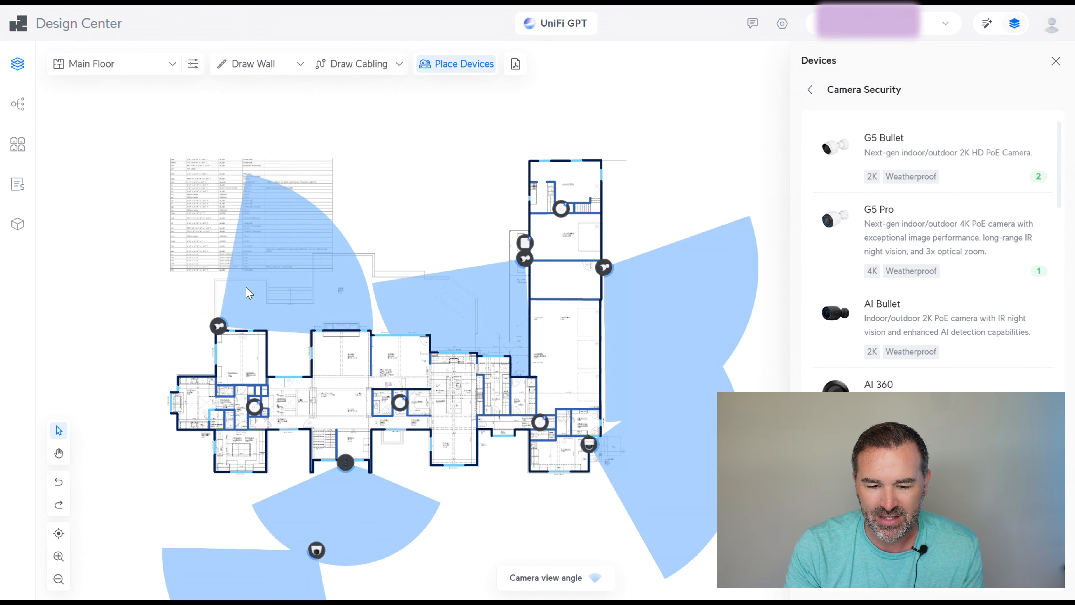
pyautogui.moveTo(419, 188); pyautogui.dragTo(425, 120)
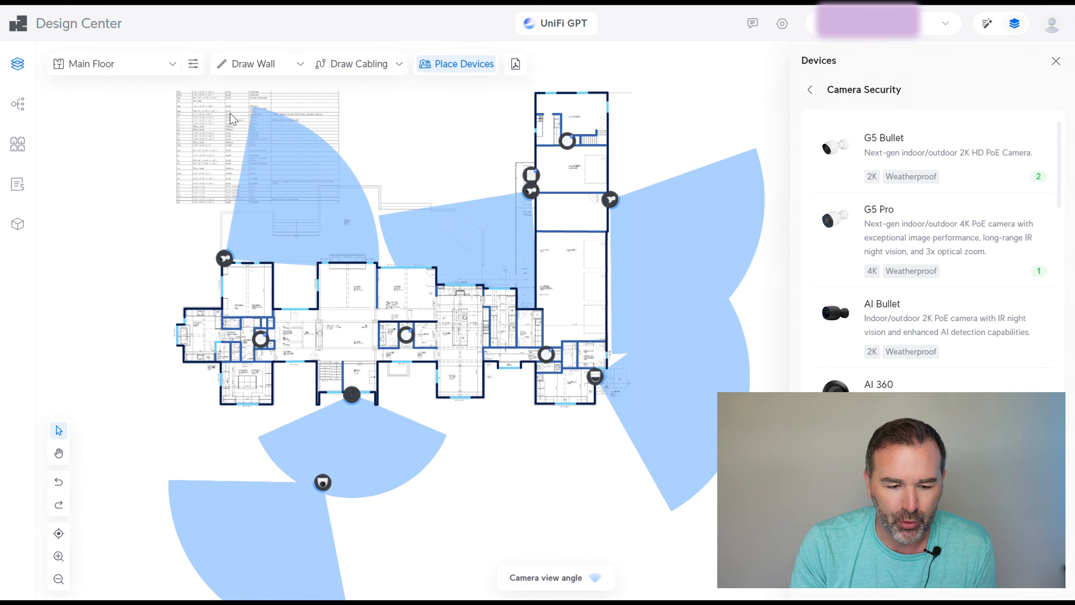
# Delete the dome camera at the basement's left end, then return to the Main Floor
pyautogui.click(171, 66)
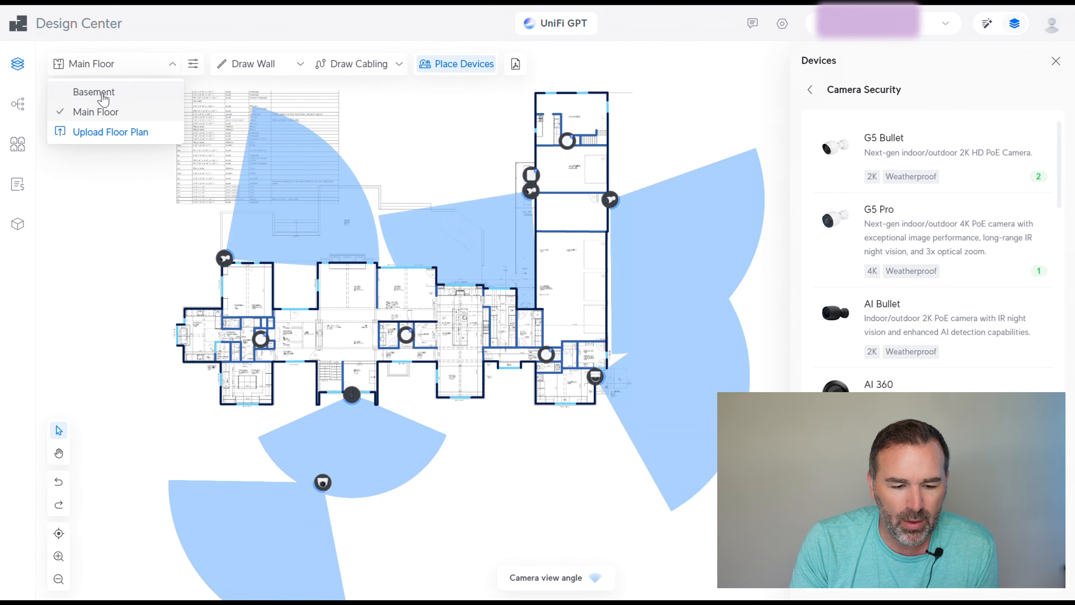
pyautogui.click(93, 92)
pyautogui.click(175, 464)
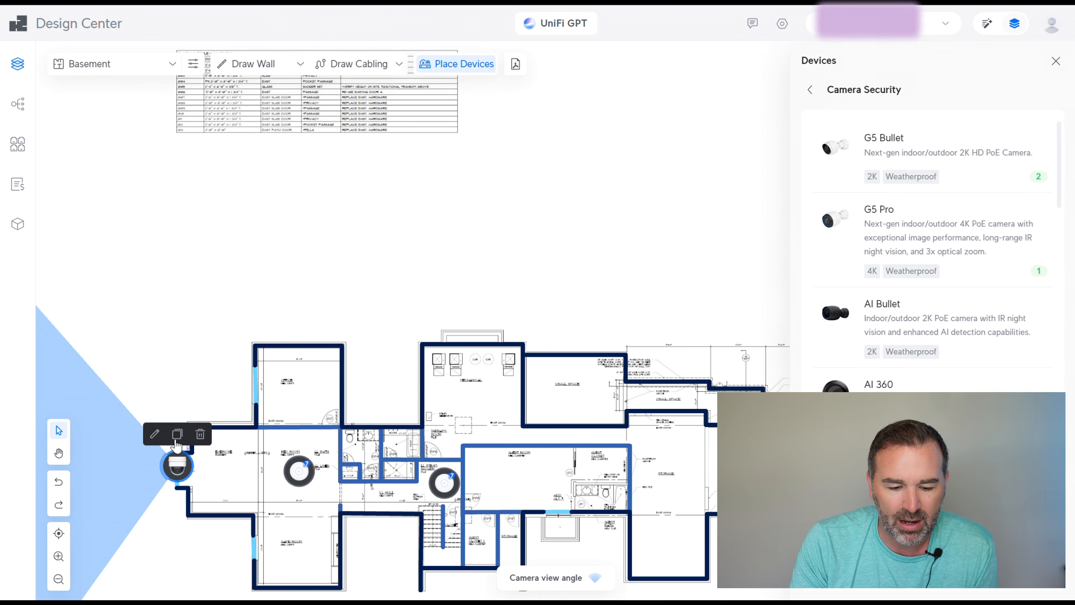
pyautogui.click(200, 434)
pyautogui.click(112, 64)
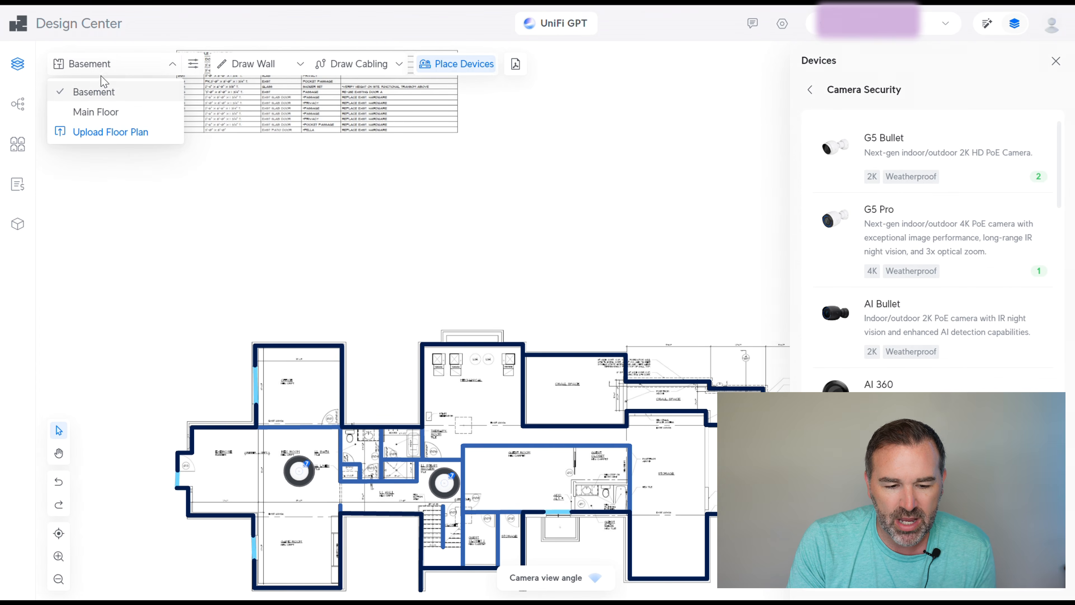
pyautogui.click(96, 113)
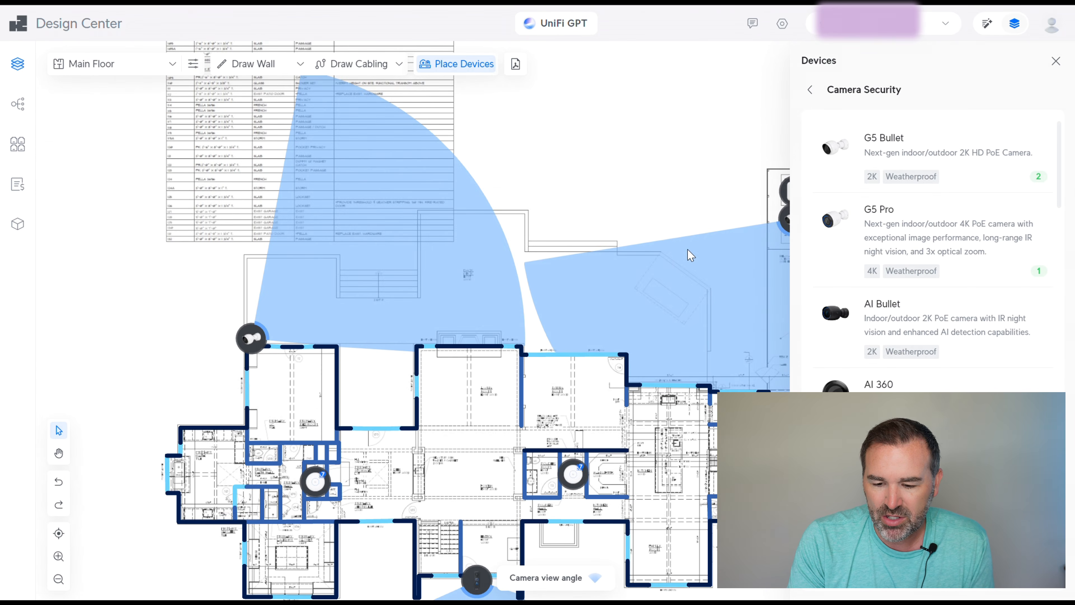
# Place G5 Dome Ultra cameras on the Main Floor's left and lower-left exterior walls
pyautogui.scroll(-1, 738, 217)
pyautogui.scroll(-1, 932, 415)
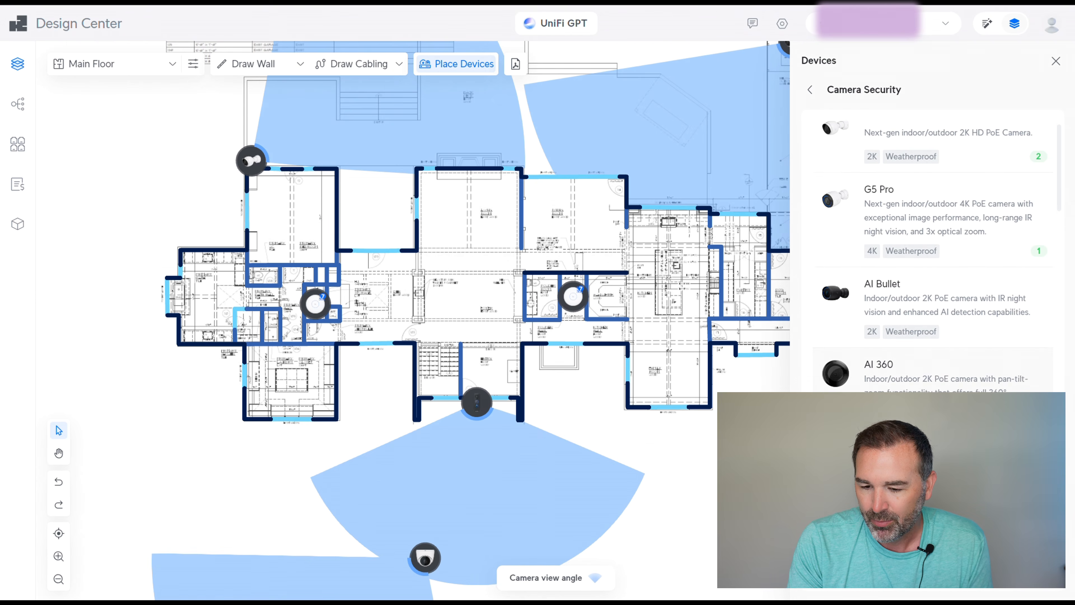
pyautogui.scroll(1, 931, 415)
pyautogui.scroll(-10, 898, 360)
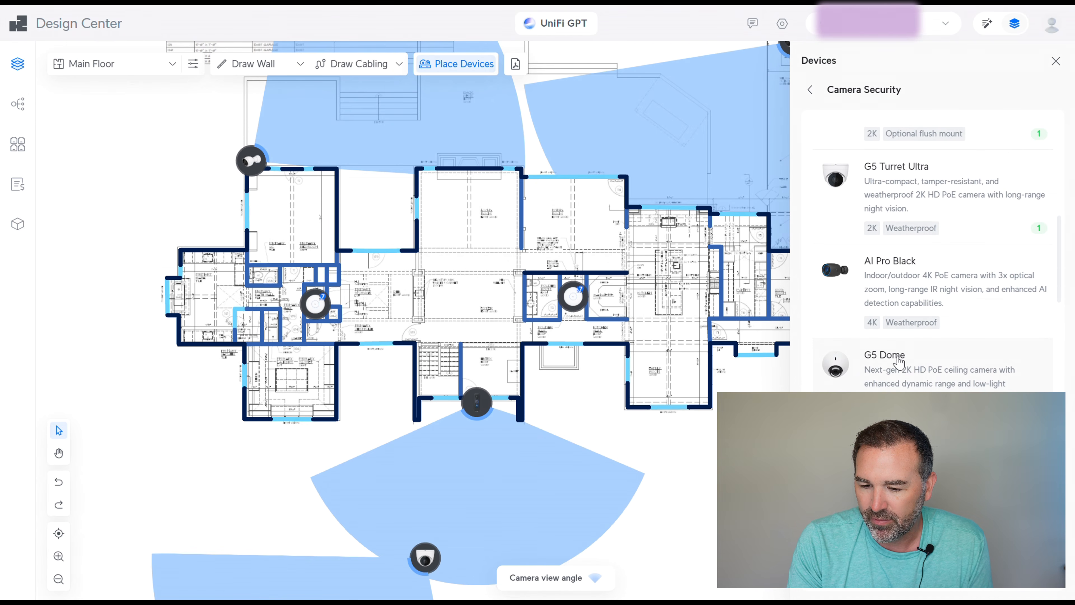
pyautogui.scroll(2, 918, 257)
pyautogui.click(917, 169)
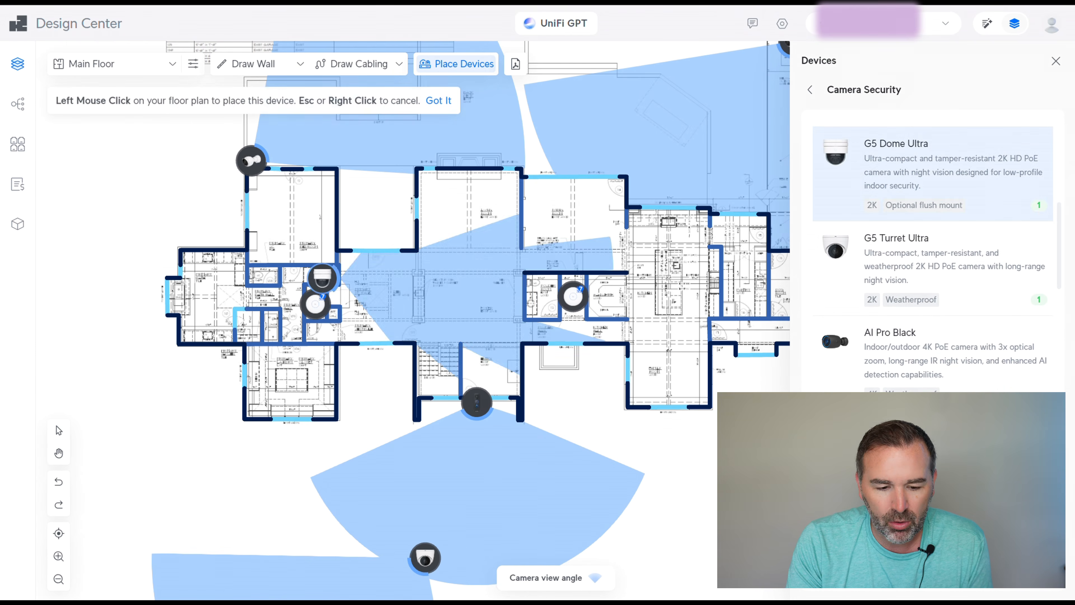
pyautogui.click(153, 291)
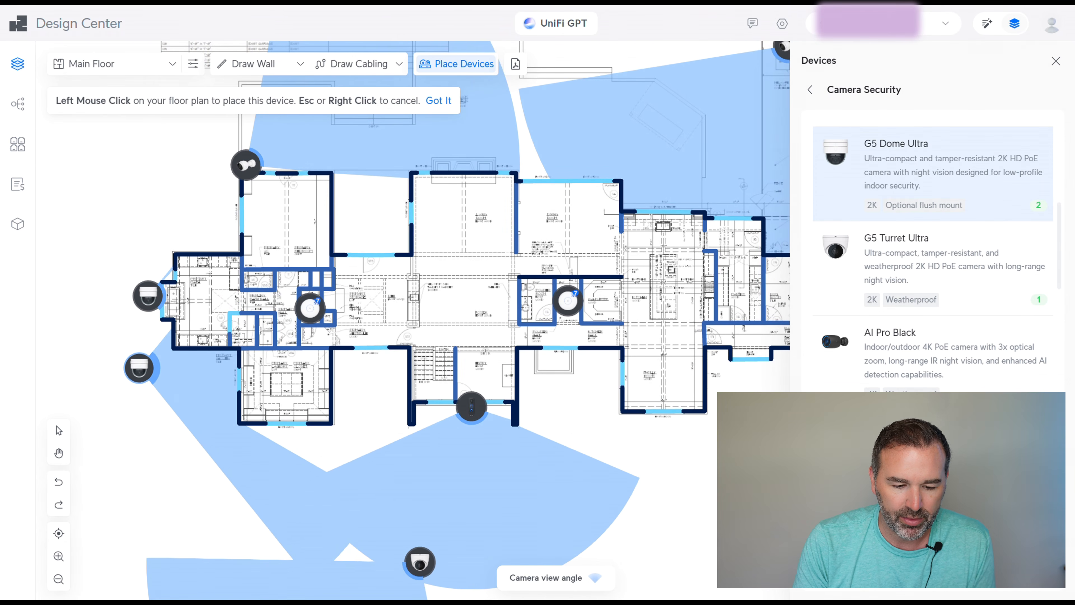
pyautogui.click(133, 383)
pyautogui.click(133, 384)
pyautogui.press('Escape')
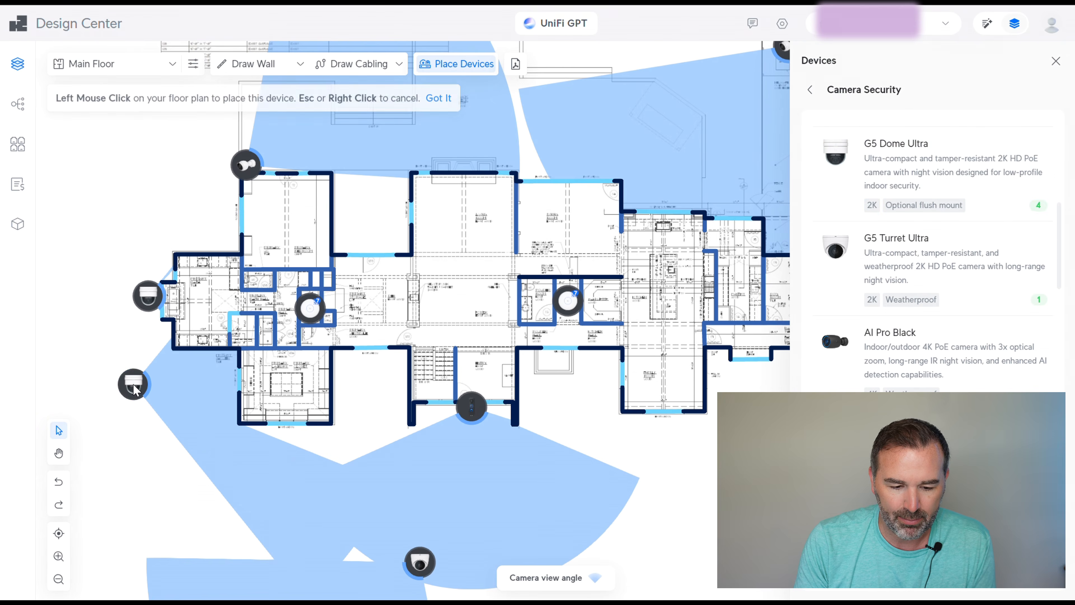
pyautogui.press('Escape')
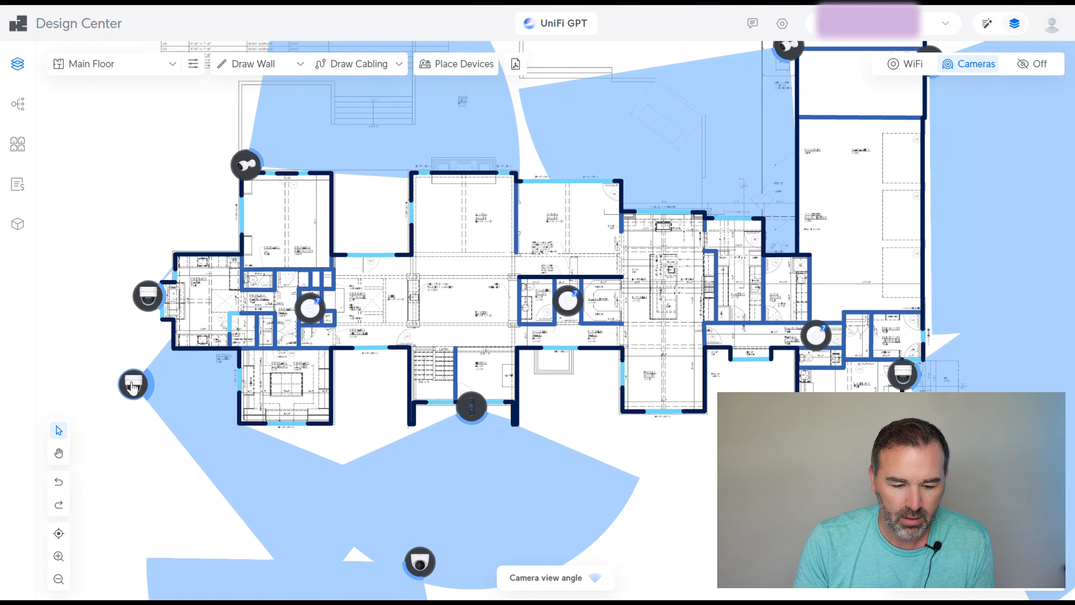
# Delete the extra lower-left domes and turn the left dome's cone outward
pyautogui.click(133, 384)
pyautogui.click(159, 352)
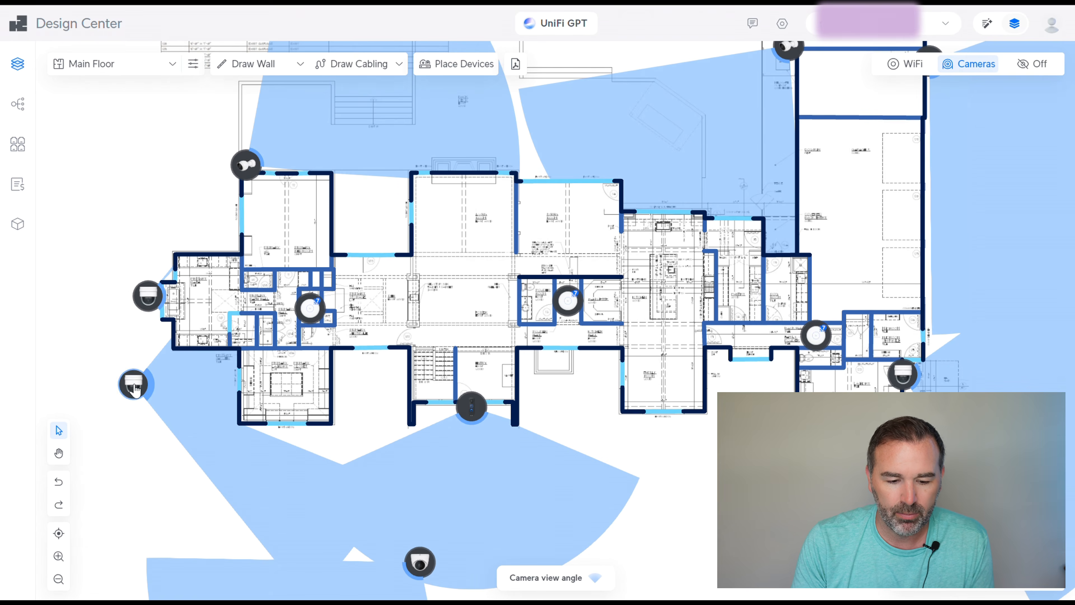
pyautogui.click(123, 395)
pyautogui.click(155, 352)
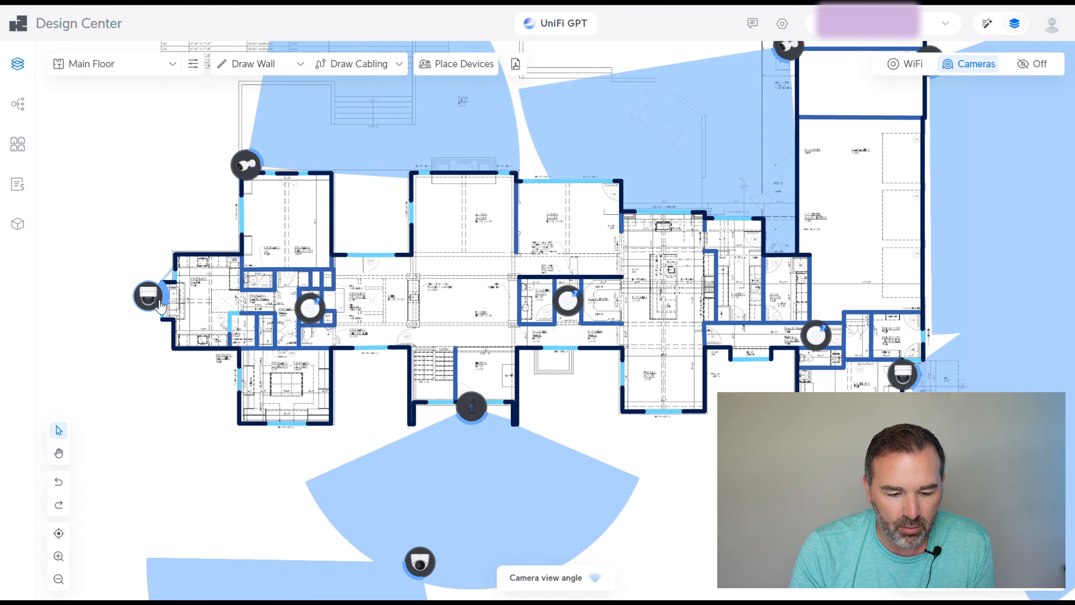
pyautogui.moveTo(160, 302)
pyautogui.mouseDown()
pyautogui.moveTo(116, 293)
pyautogui.moveTo(162, 304)
pyautogui.mouseUp()
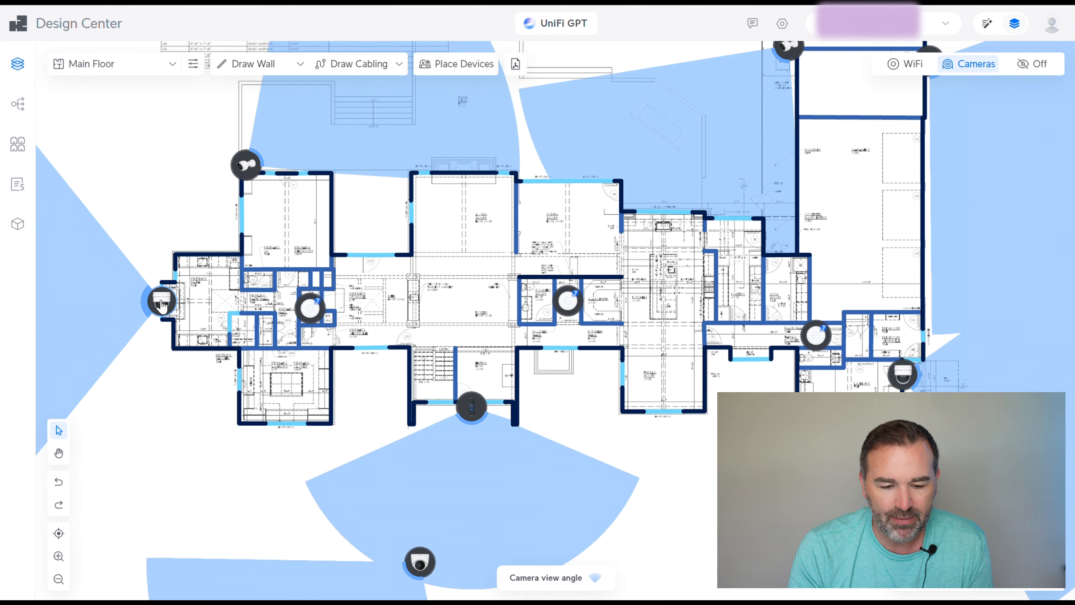
pyautogui.scroll(-3, 369, 406)
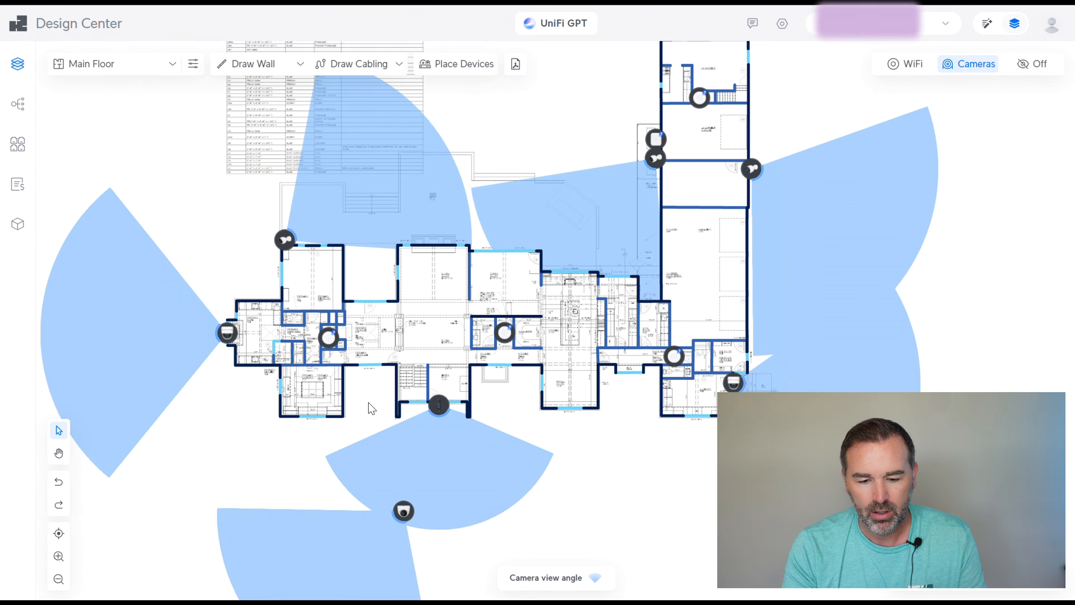
pyautogui.scroll(-3, 370, 407)
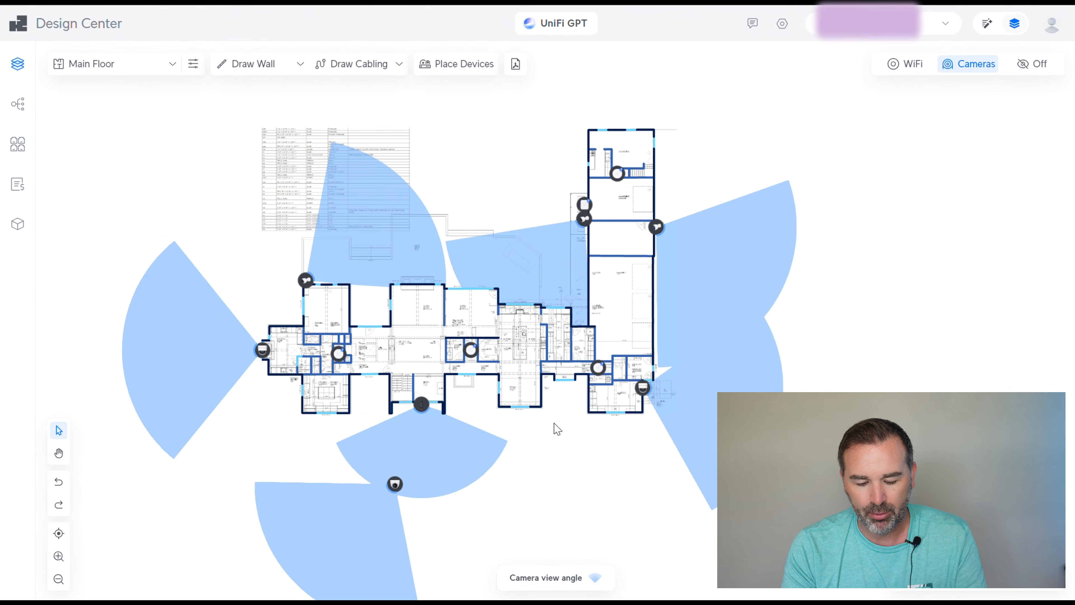
pyautogui.moveTo(548, 413)
pyautogui.mouseDown()
pyautogui.moveTo(519, 351)
pyautogui.moveTo(535, 392)
pyautogui.moveTo(552, 398)
pyautogui.mouseUp()
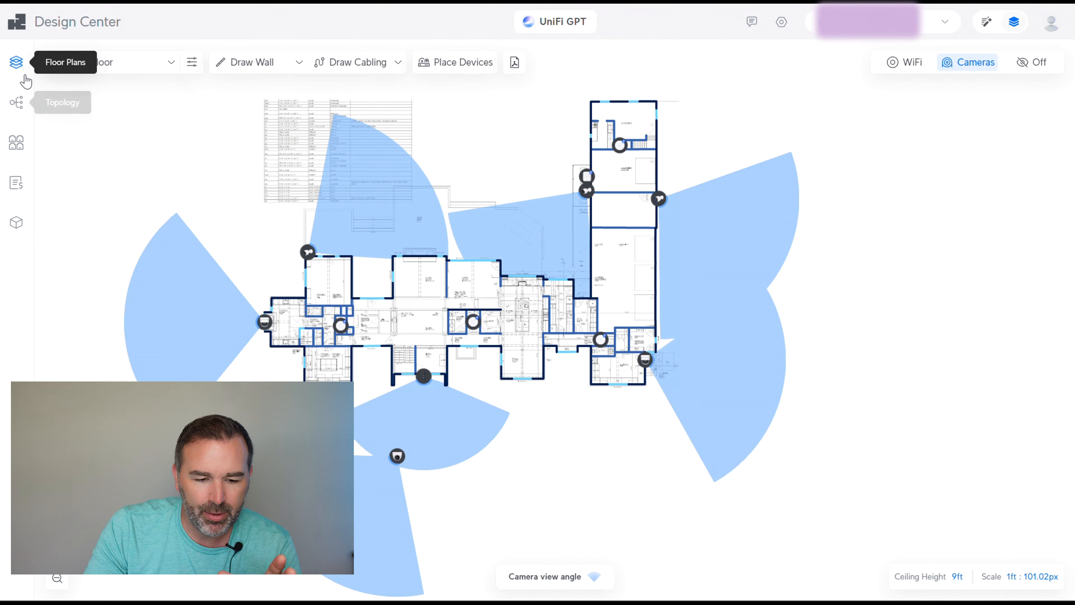
# Open the Equipment List and review the $815.00 camera and $1,134.00 WiFi subtotals
pyautogui.click(17, 181)
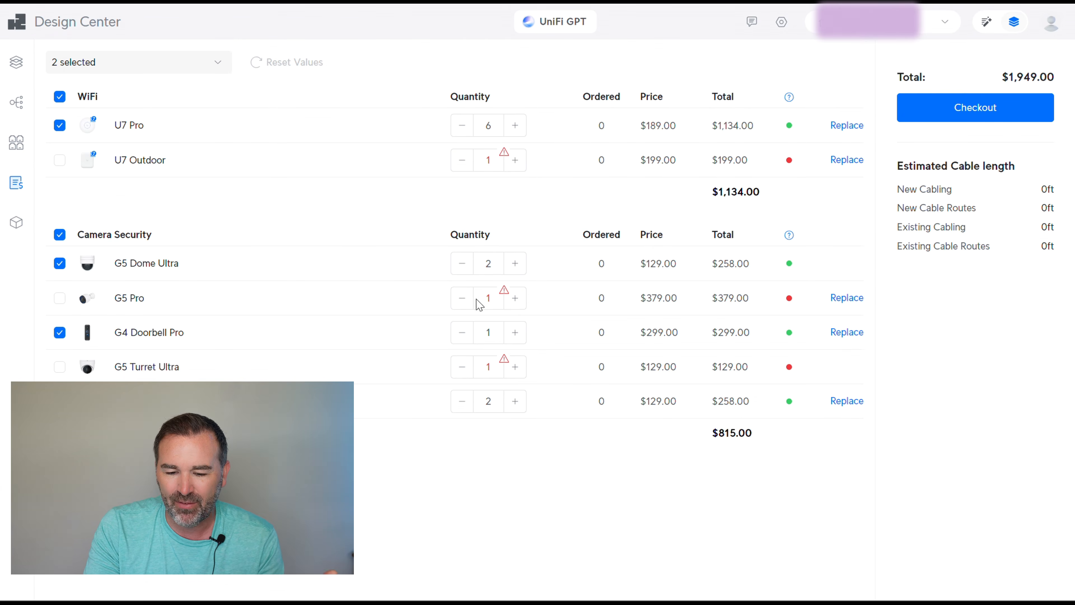
pyautogui.moveTo(505, 297)
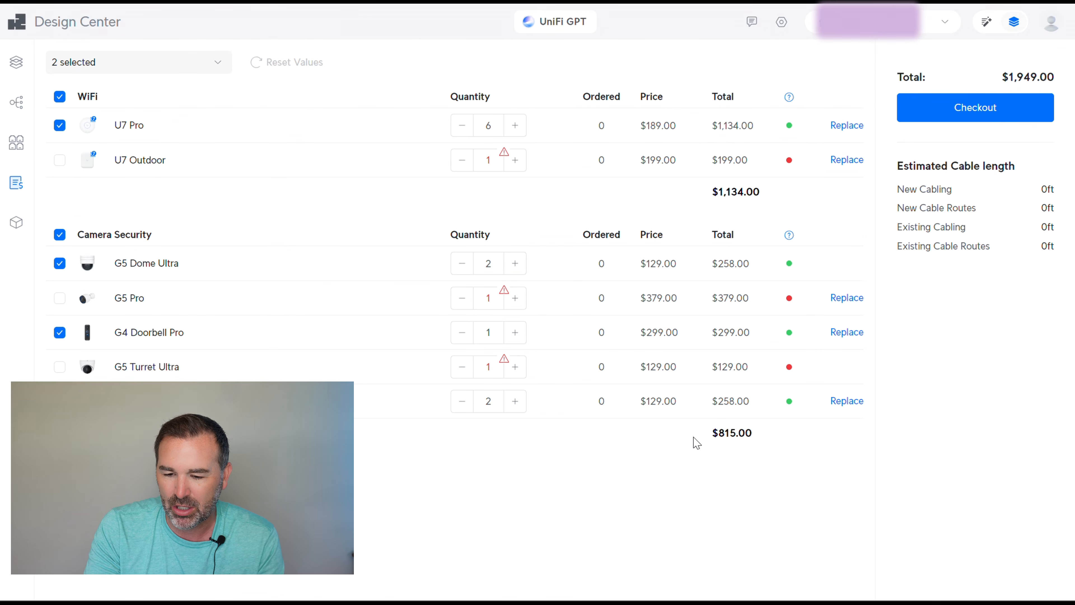
pyautogui.moveTo(755, 434); pyautogui.dragTo(711, 435)
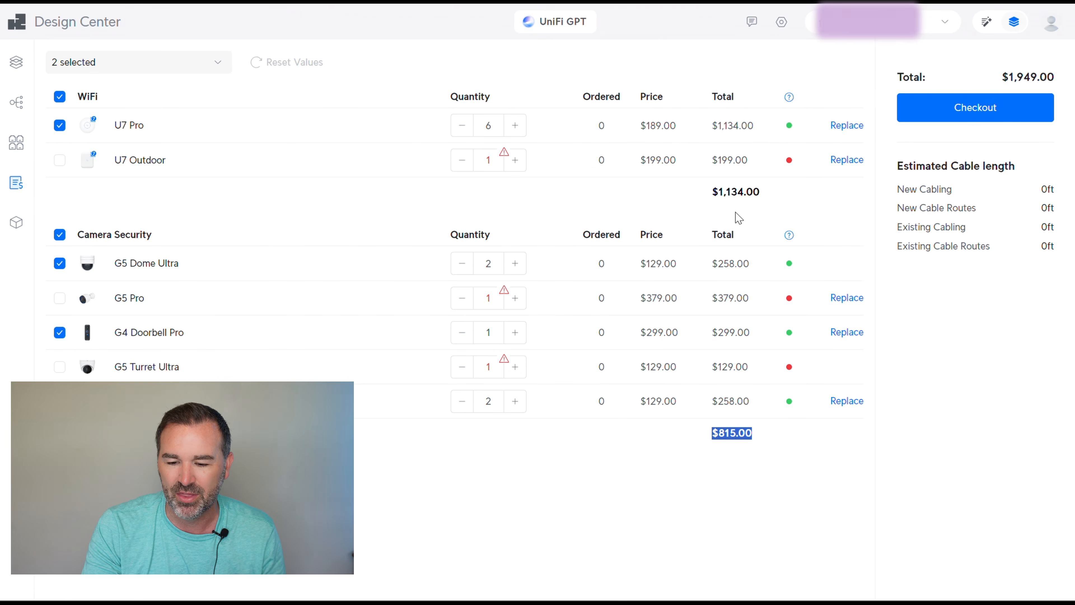
pyautogui.moveTo(713, 191); pyautogui.dragTo(712, 163)
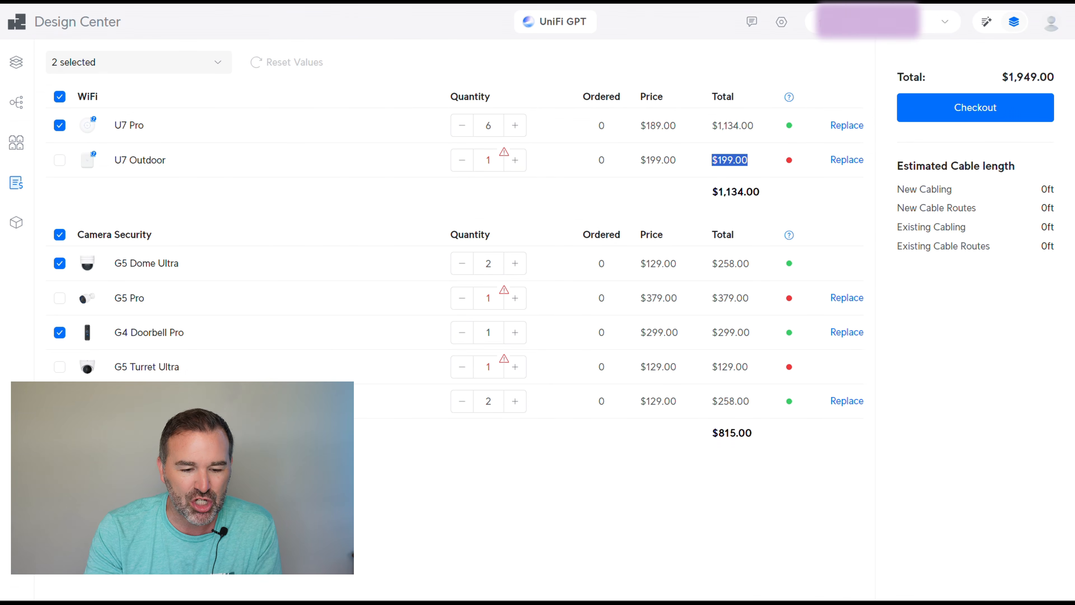
pyautogui.click(61, 159)
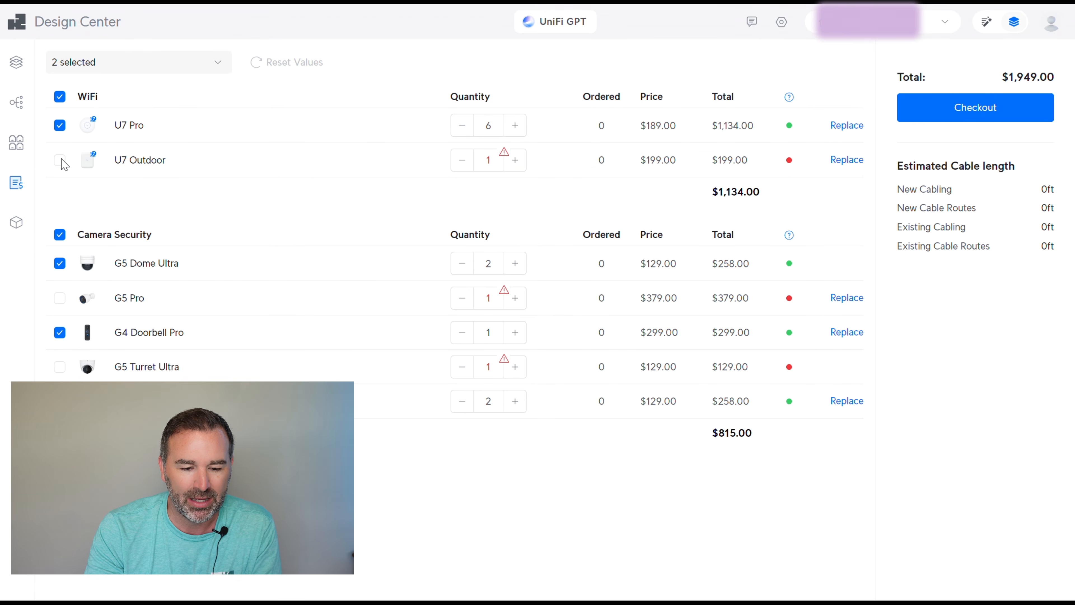